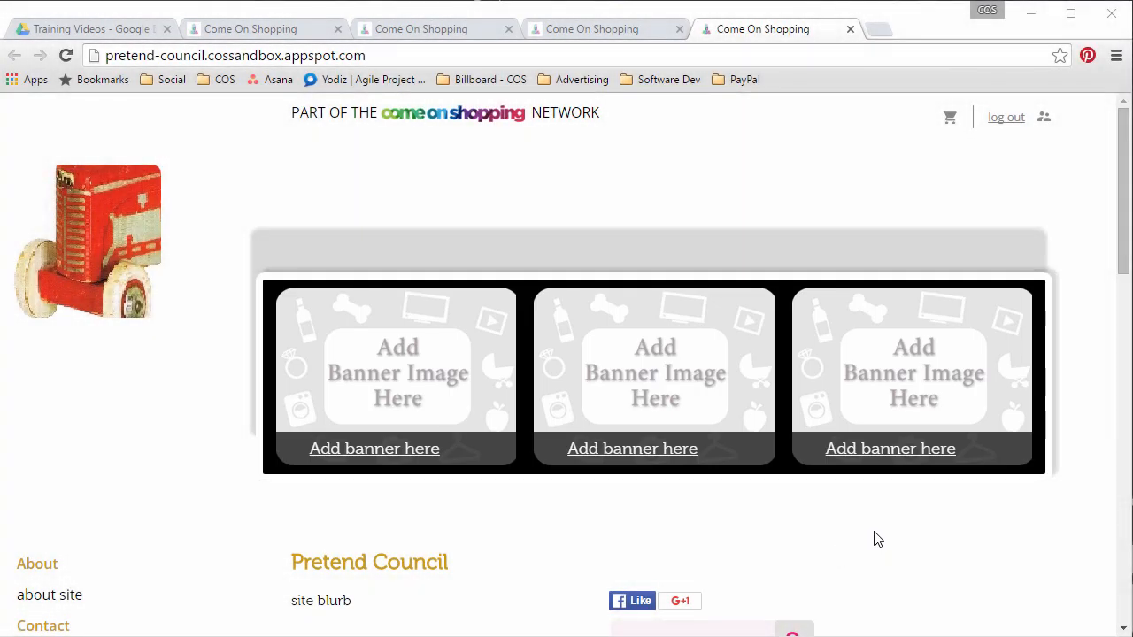
In the site's admin console, open the image manager of the banner titled Rename_me_size_equals_688x500px.
click(604, 31)
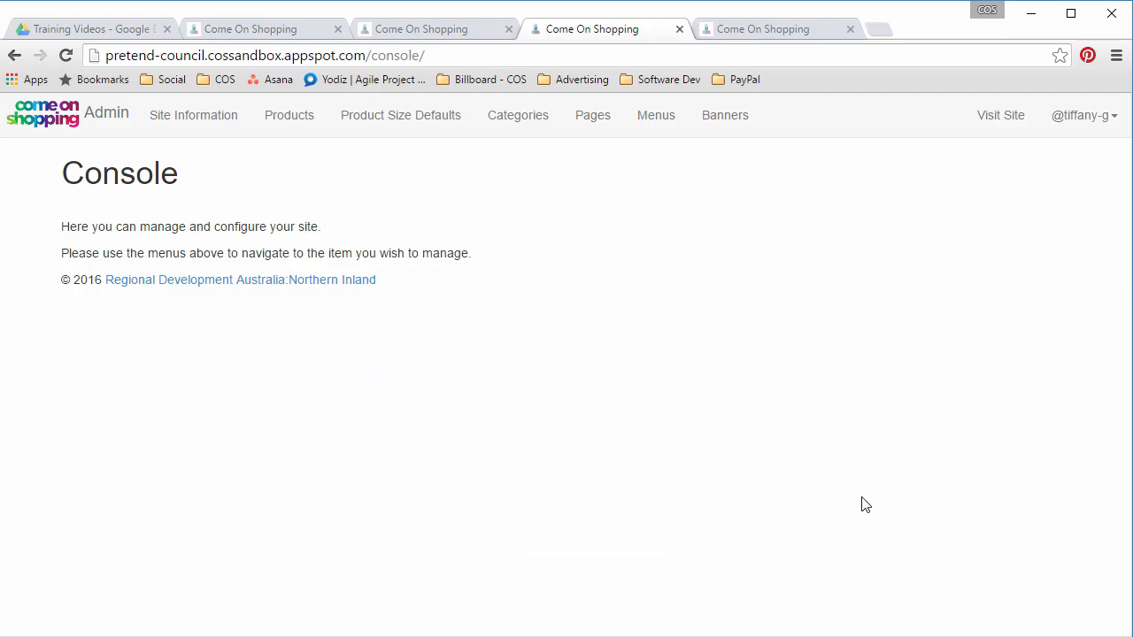
click(794, 32)
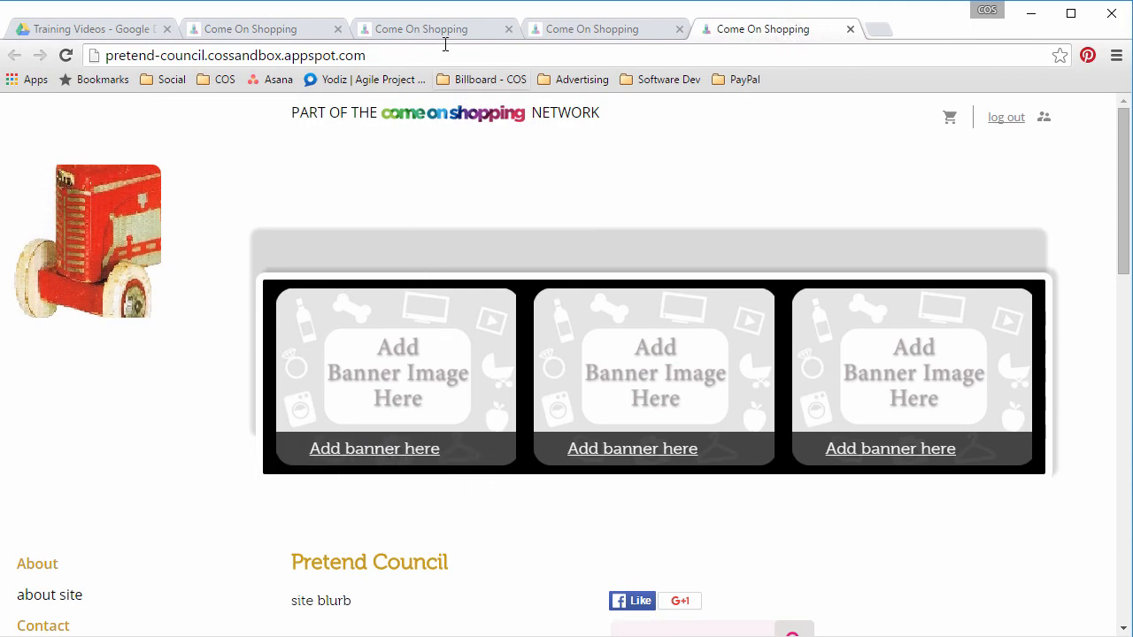
click(566, 30)
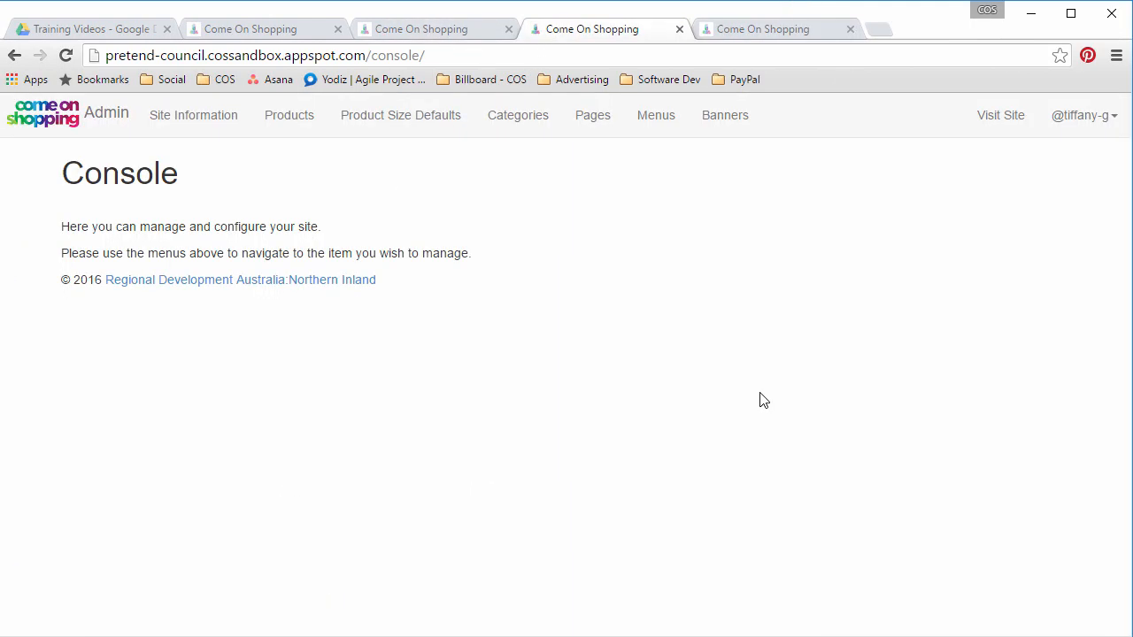
click(724, 116)
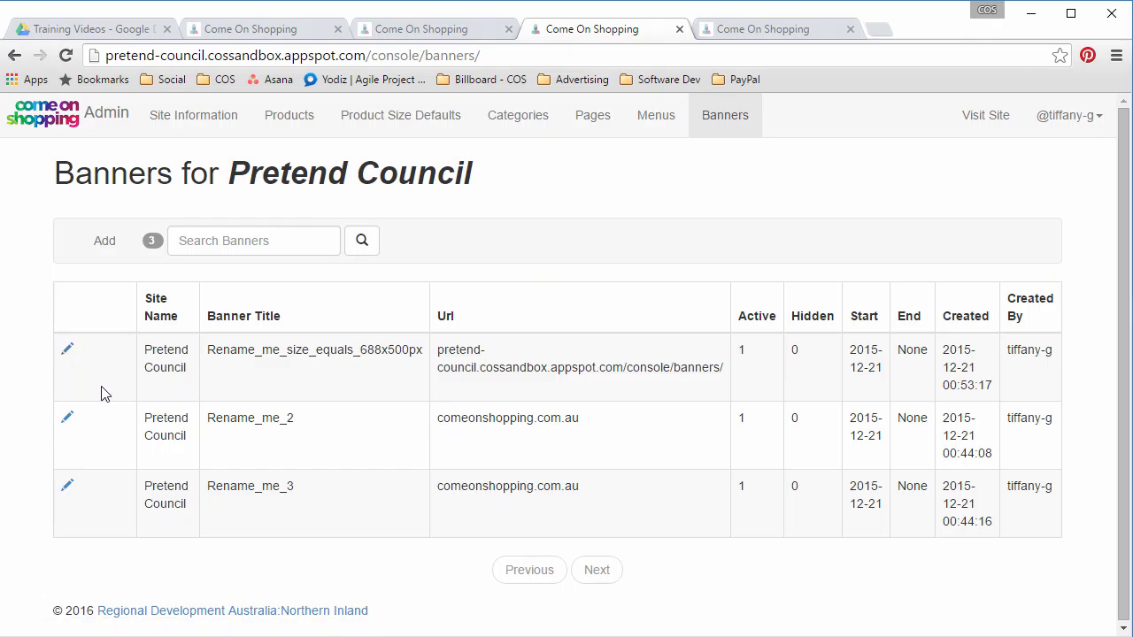
click(68, 351)
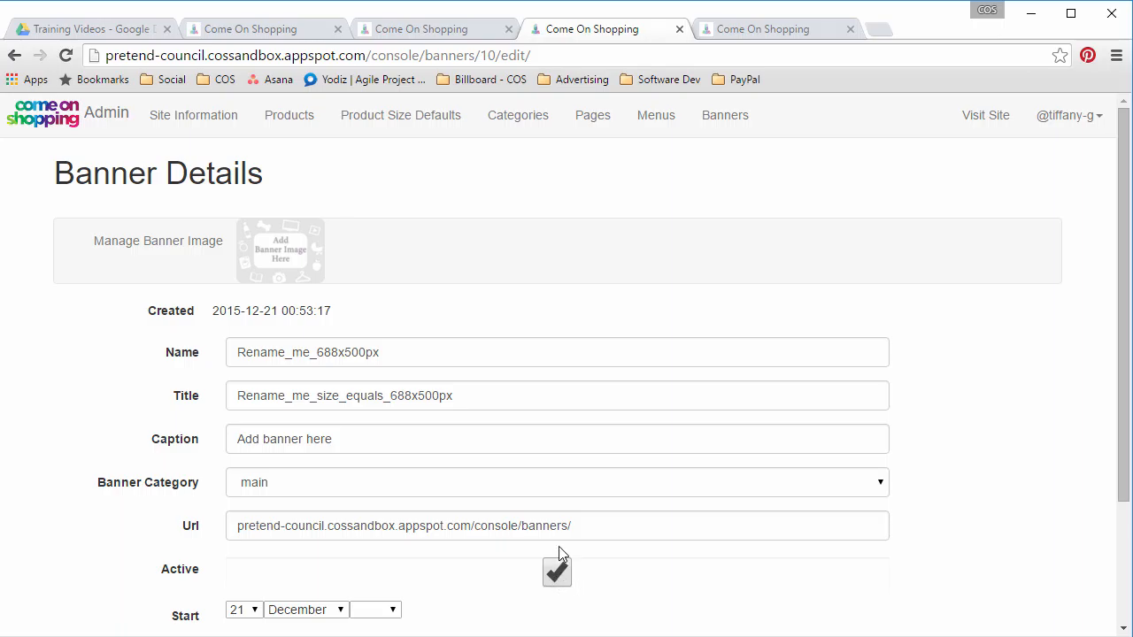
click(157, 250)
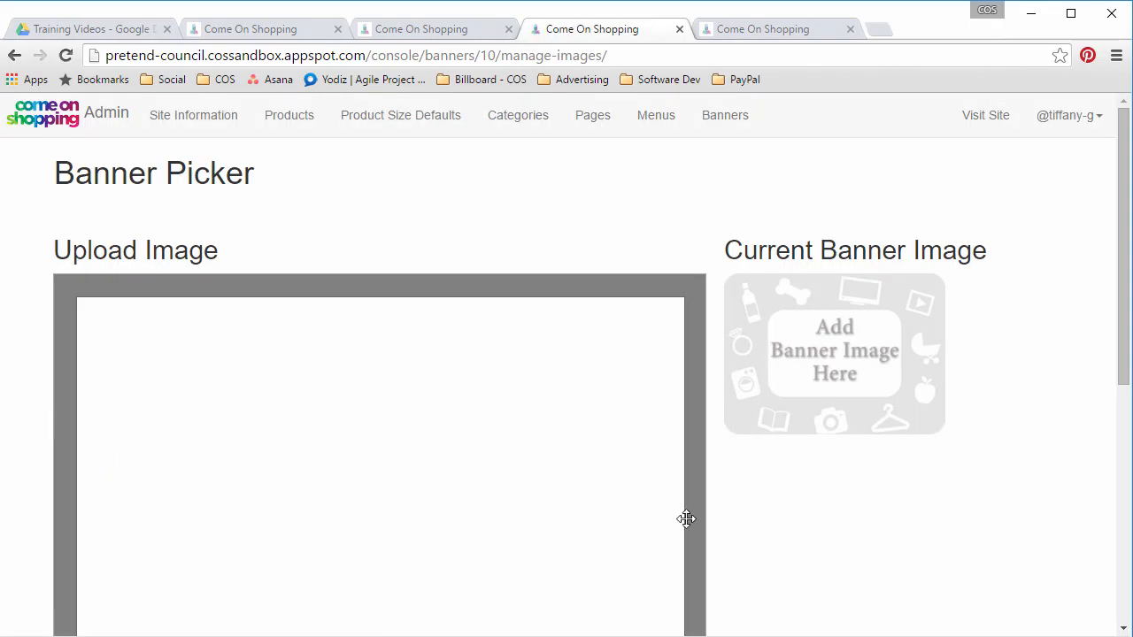
Choose the picture Banner_for_vid_1 from the COS folder as the image to upload for the banner.
scroll(794, 540, down, 1)
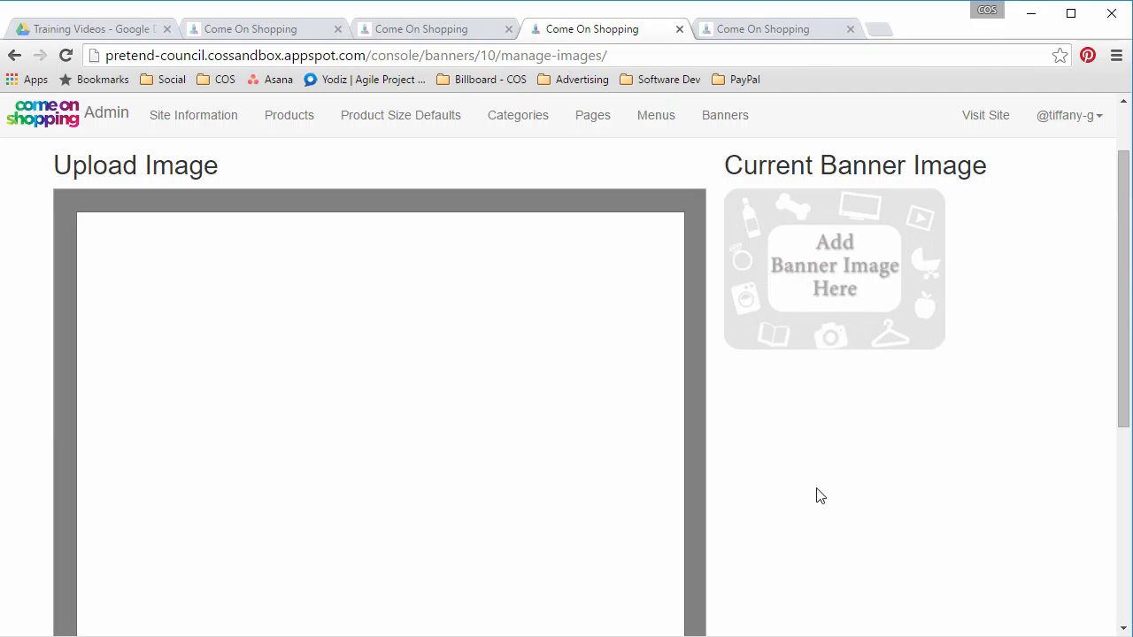
scroll(818, 469, down, 3)
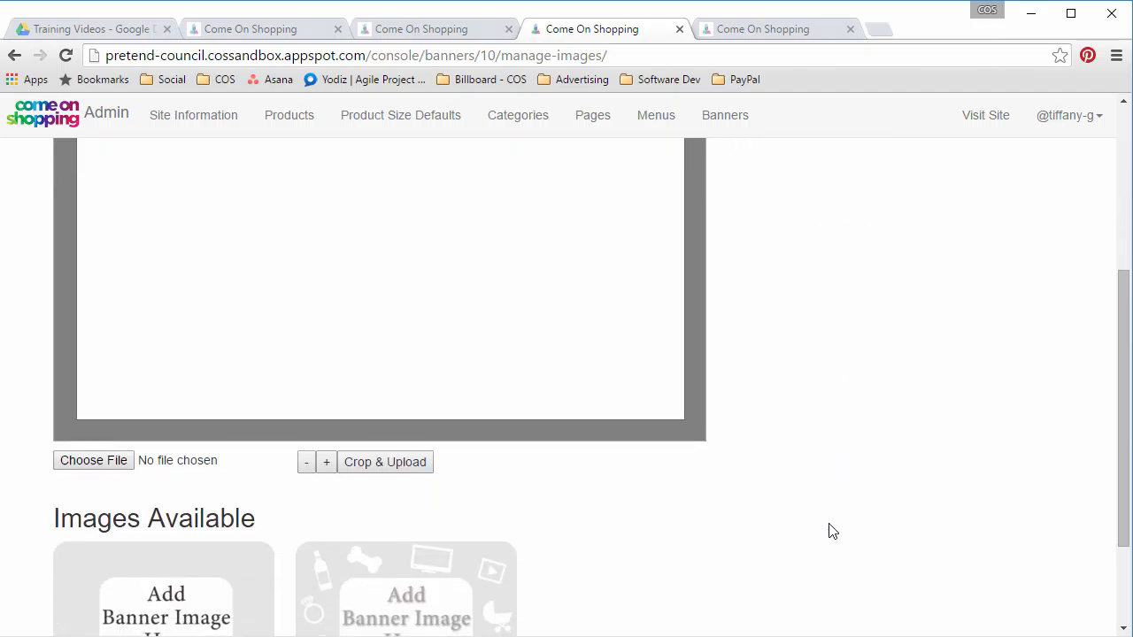
scroll(832, 531, down, 2)
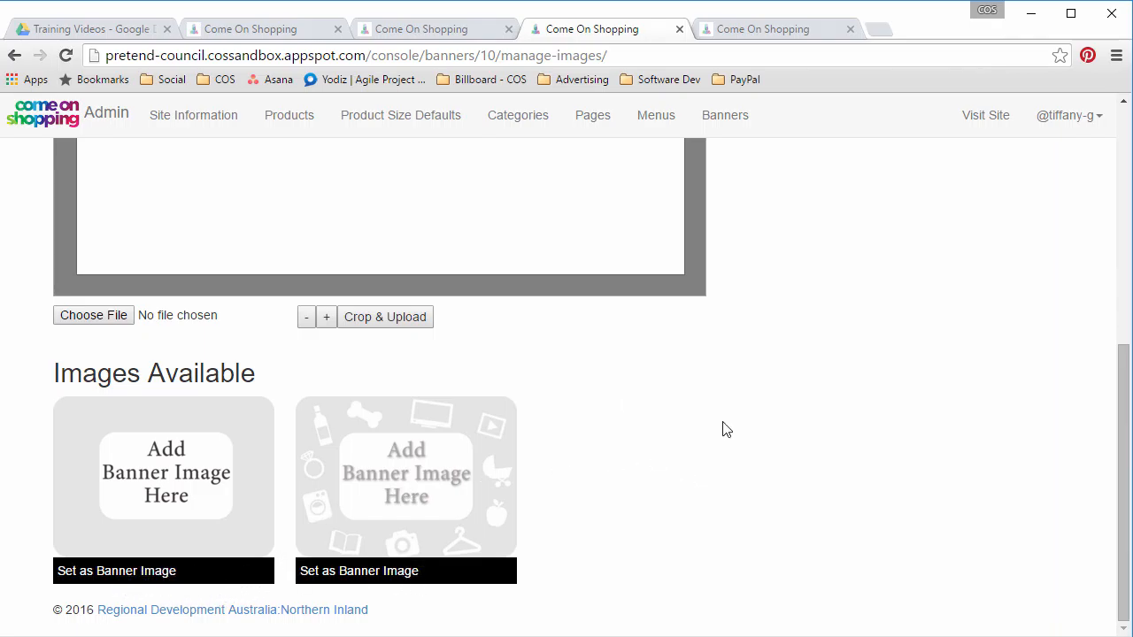
scroll(793, 387, up, 4)
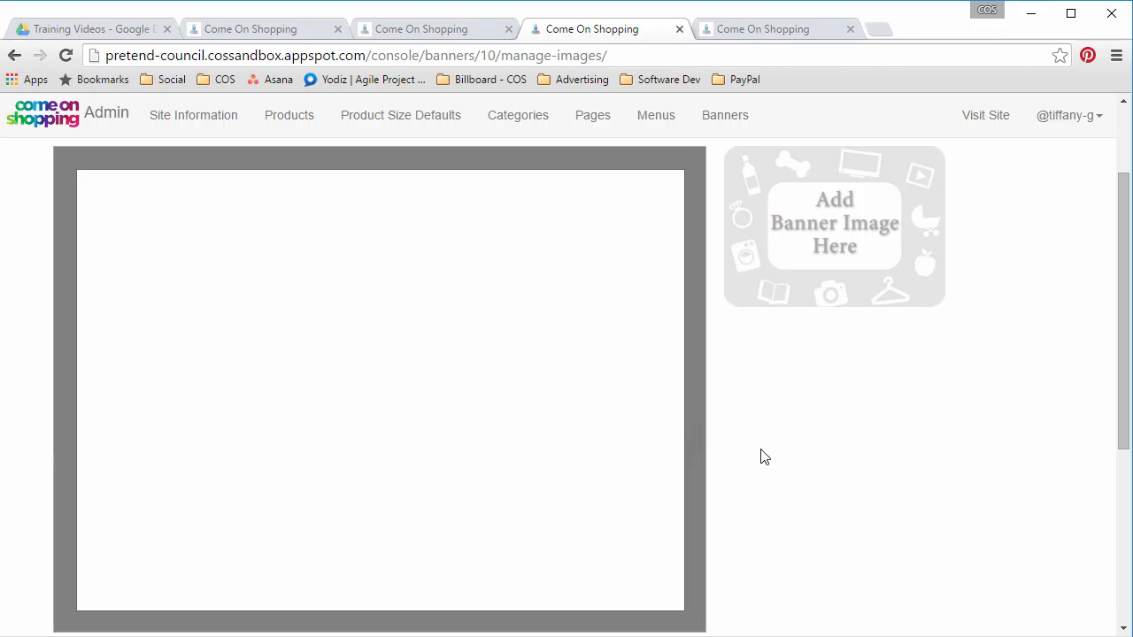
scroll(801, 462, down, 1)
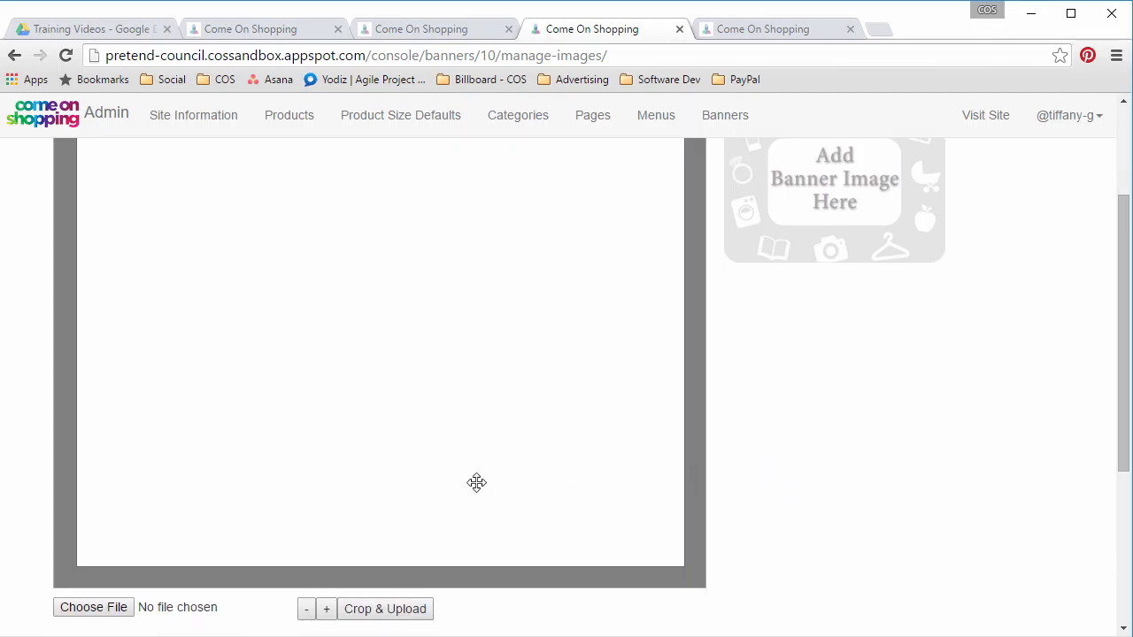
click(88, 613)
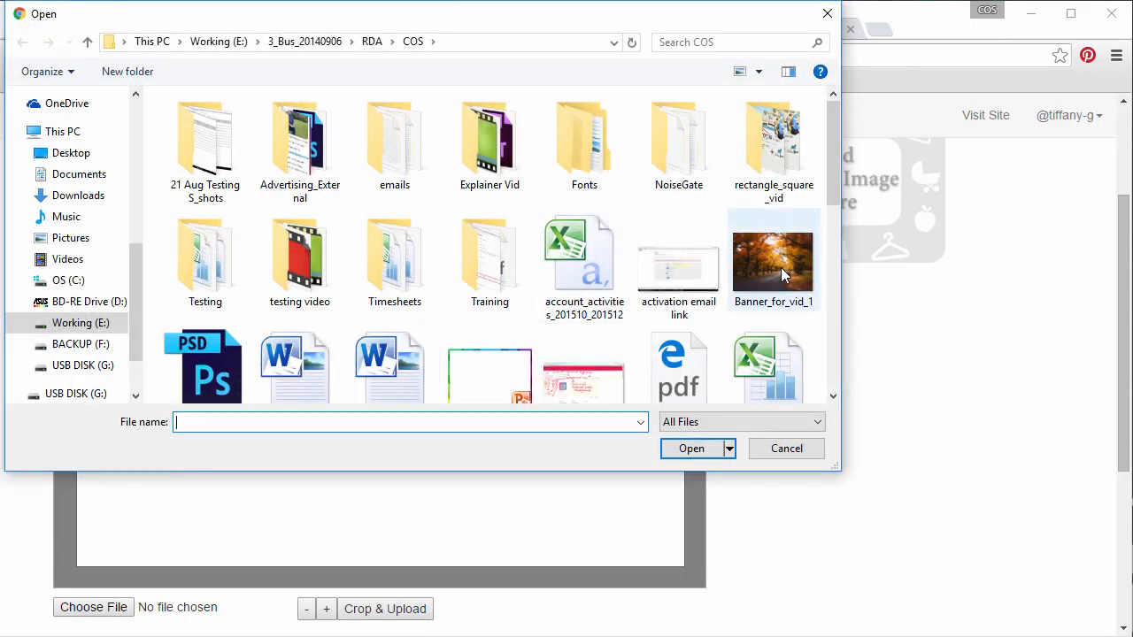
click(795, 299)
click(694, 449)
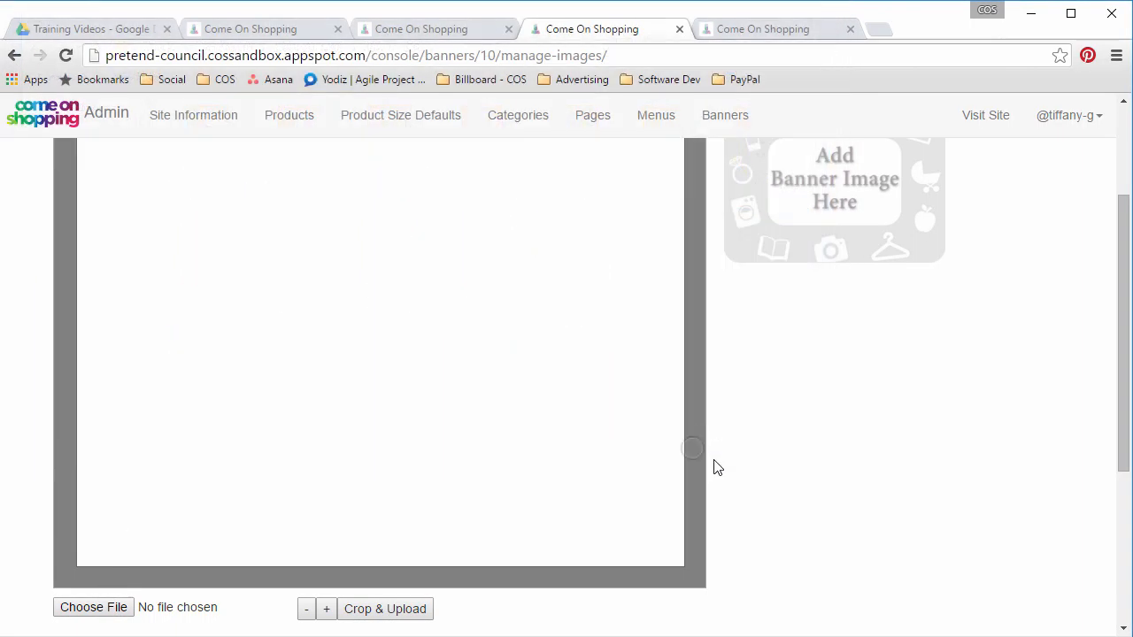
Check the framing of the autumn road picture, and crop and upload it as the banner image.
scroll(938, 407, up, 1)
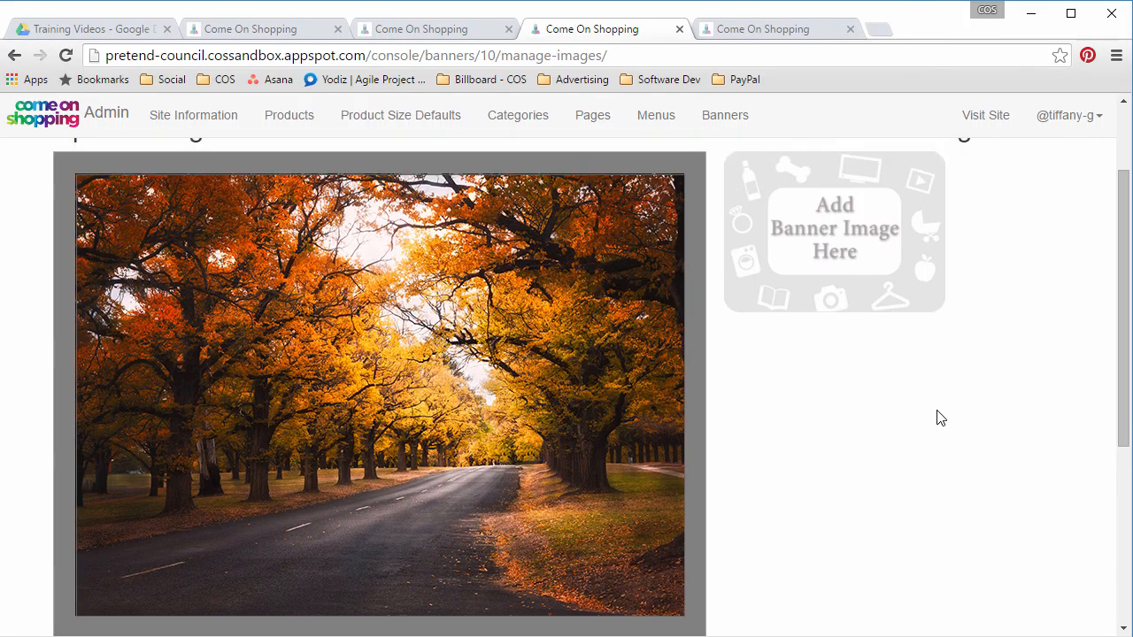
scroll(940, 412, up, 1)
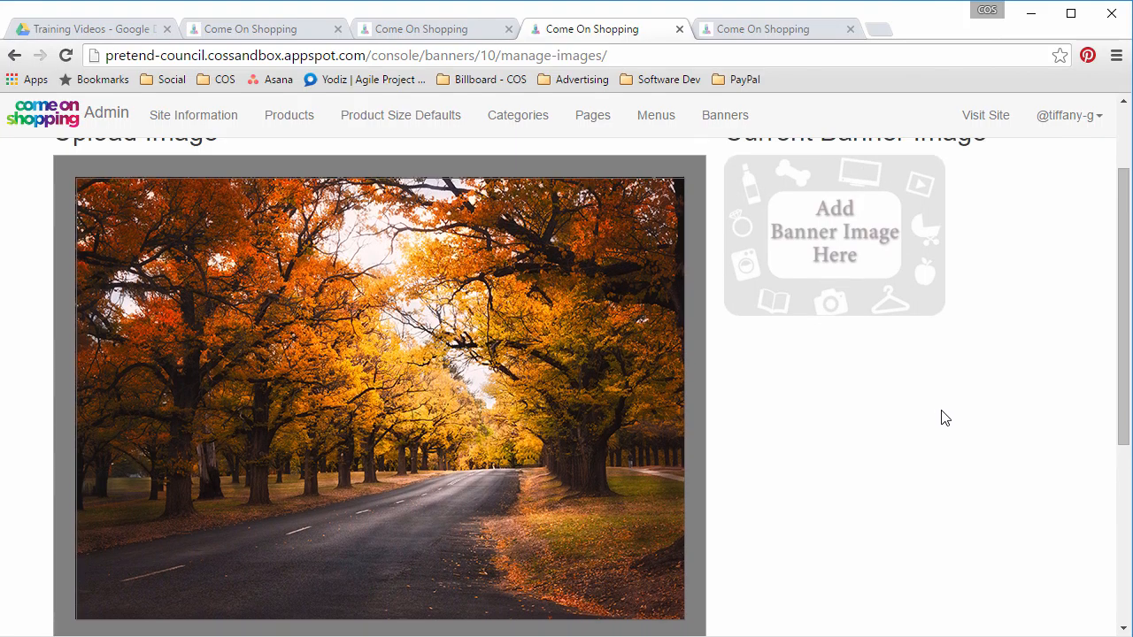
scroll(945, 418, down, 1)
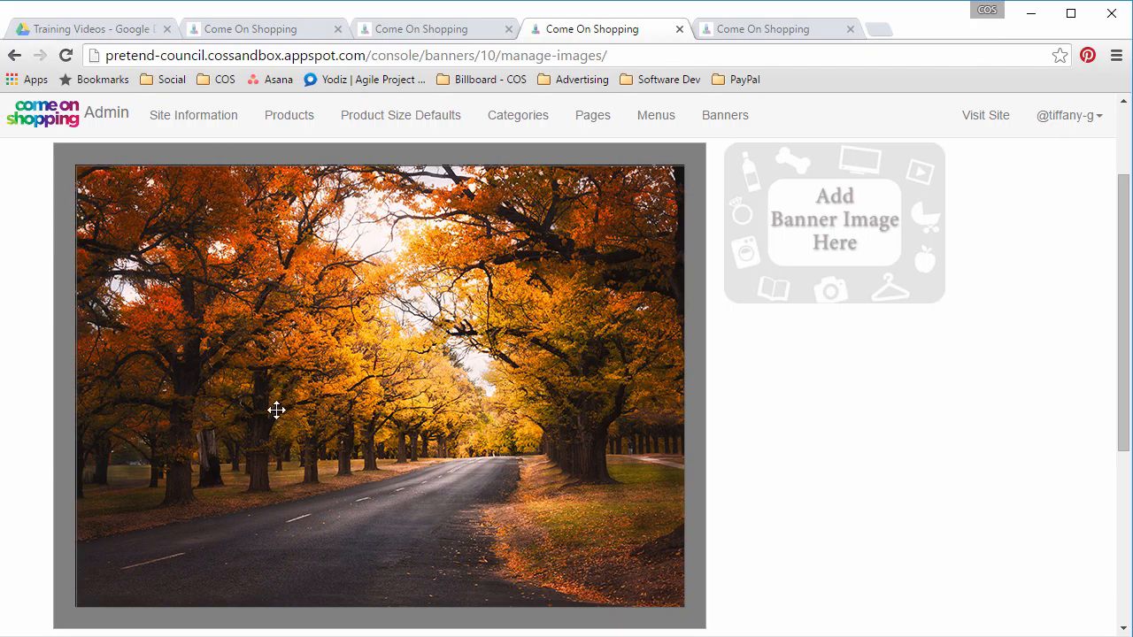
scroll(881, 502, down, 1)
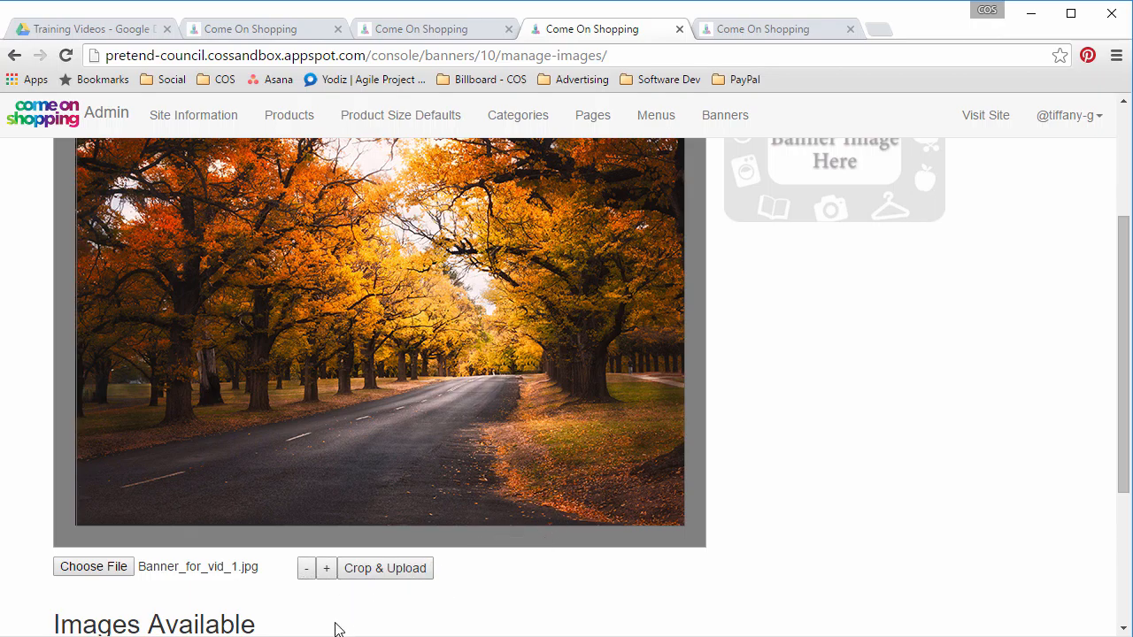
scroll(779, 369, up, 2)
scroll(797, 409, down, 1)
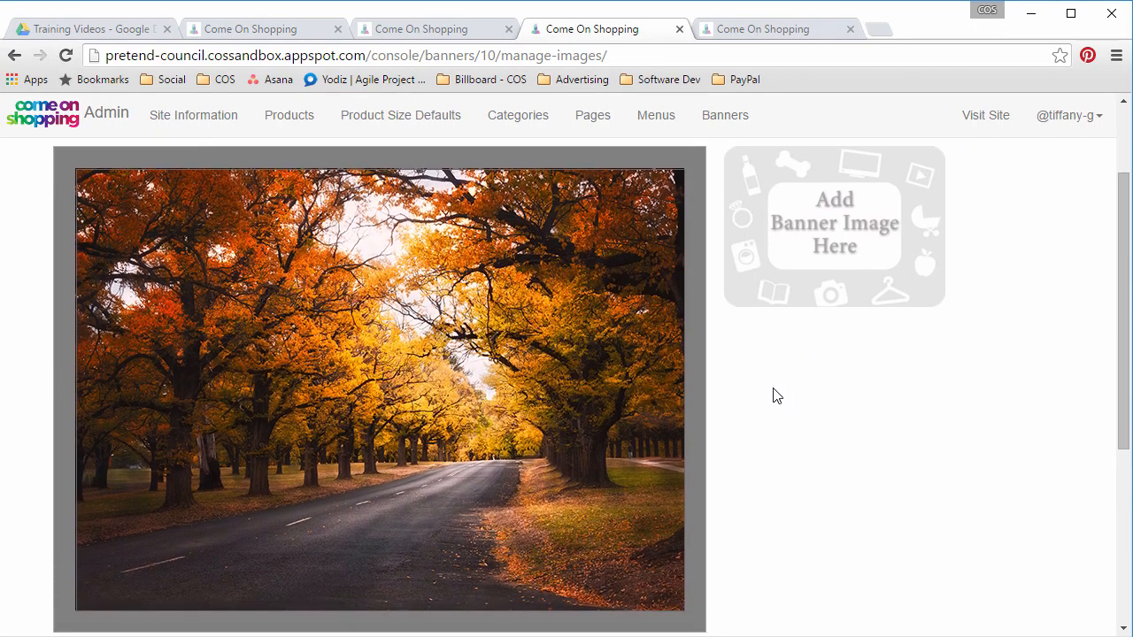
scroll(784, 442, up, 1)
scroll(771, 457, down, 1)
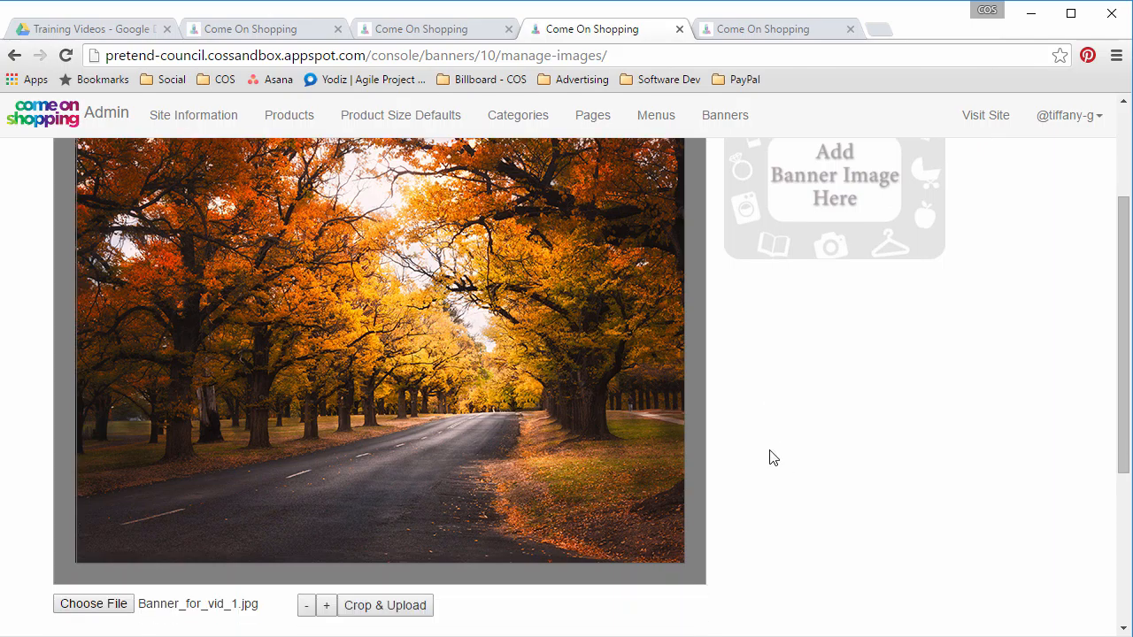
click(385, 607)
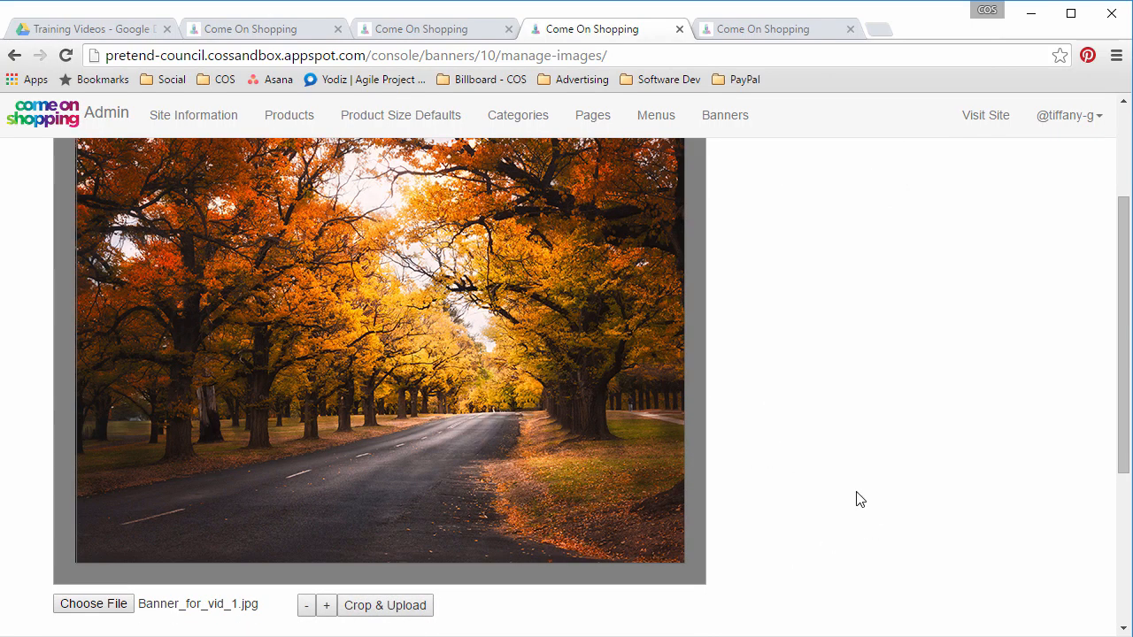
Review the current and available banner images, and reopen the details of the first banner in the list.
scroll(771, 445, up, 1)
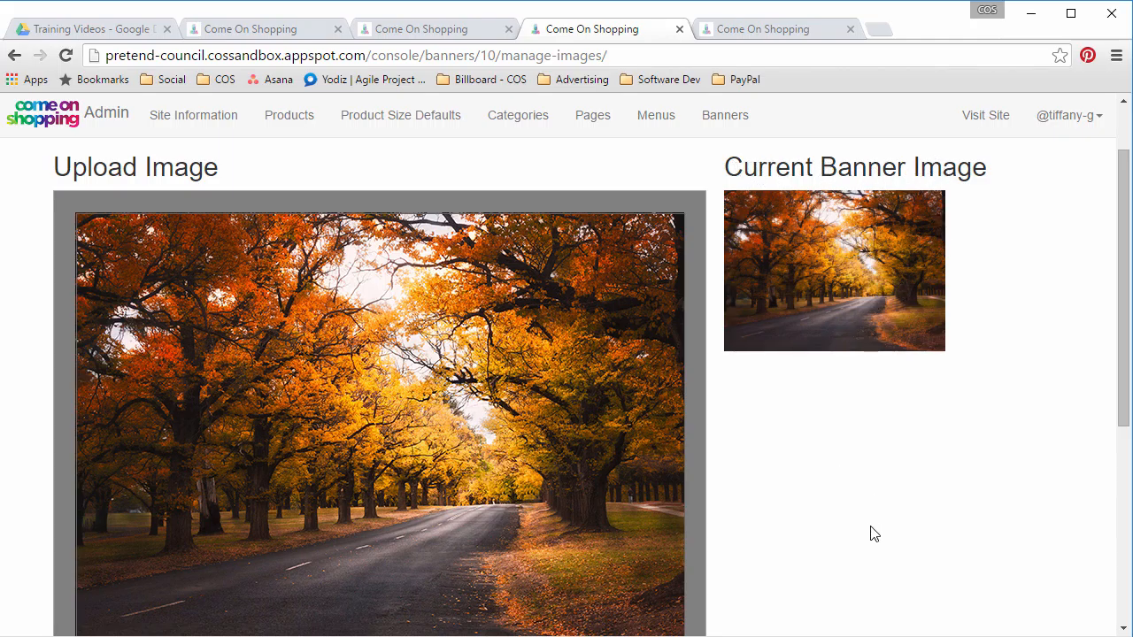
scroll(867, 496, down, 5)
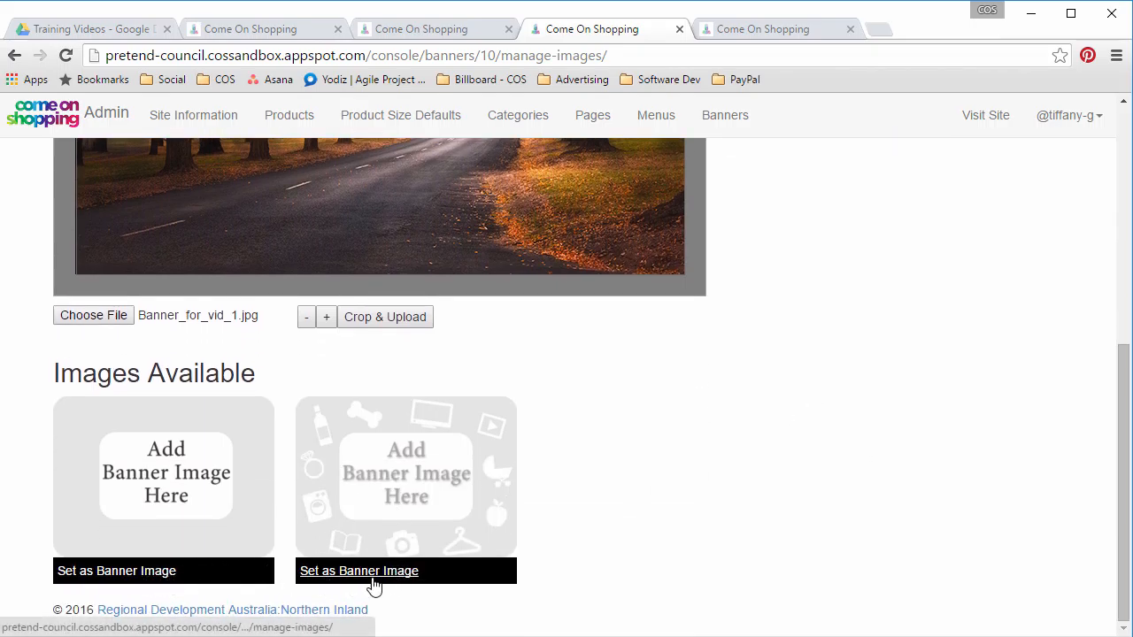
scroll(875, 384, up, 3)
scroll(894, 487, up, 2)
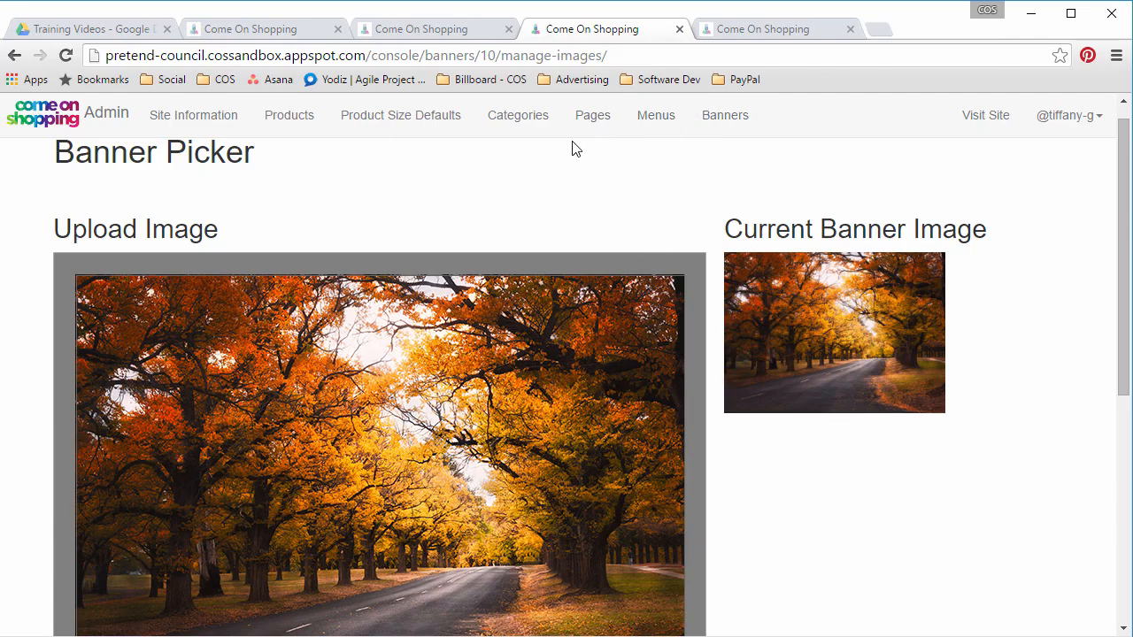
click(719, 118)
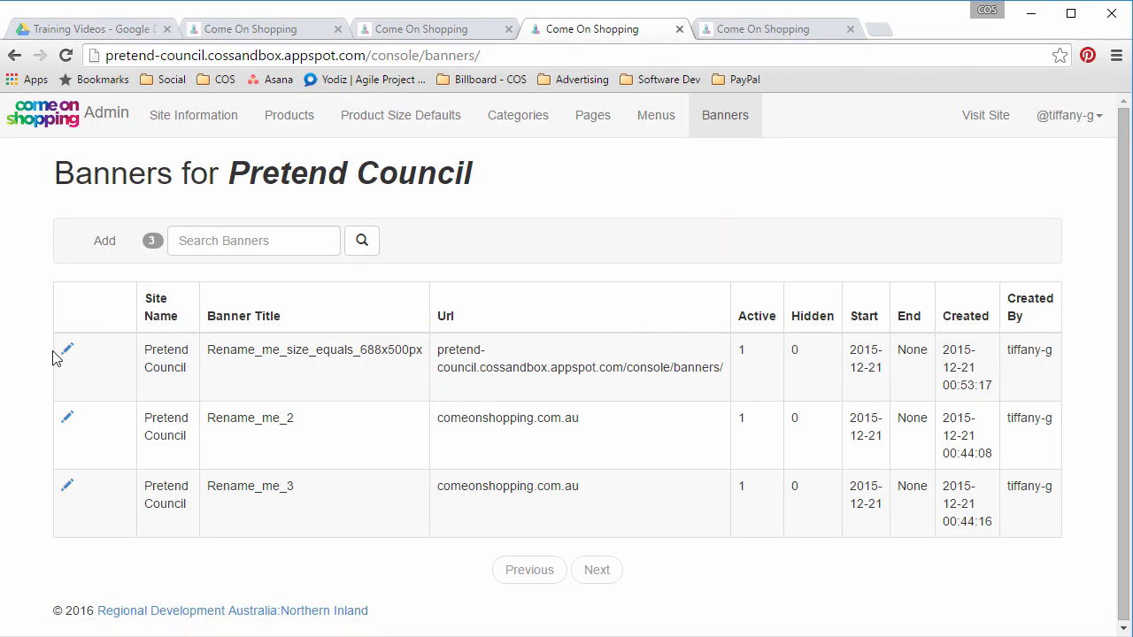
click(67, 354)
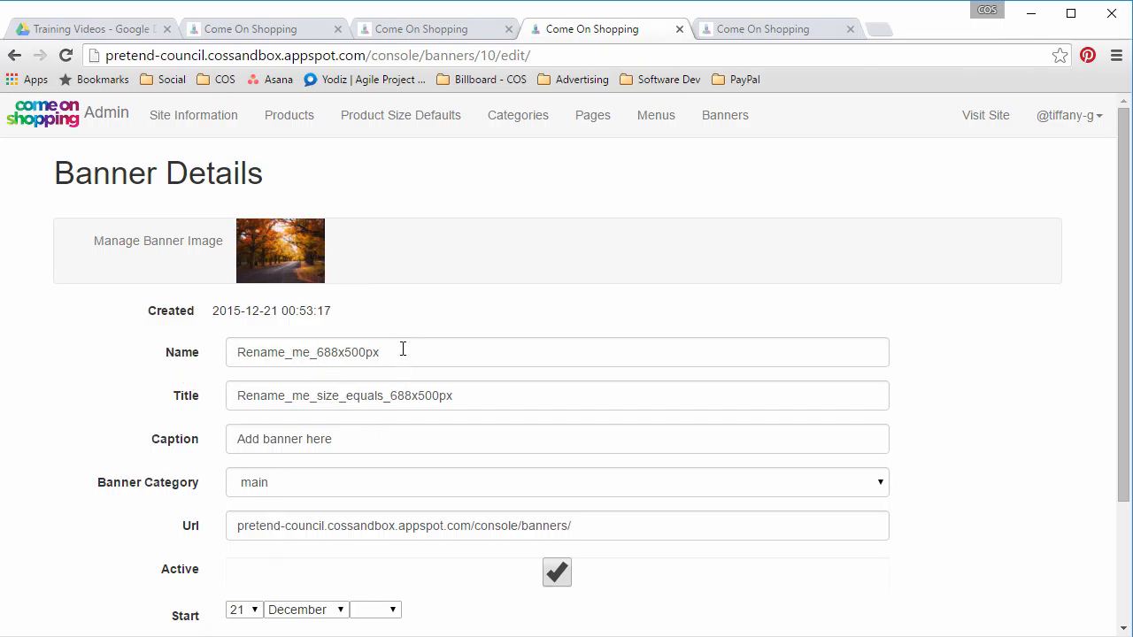
Set both the banner's name and its title to Elm Avenue.
drag(412, 354, 199, 356)
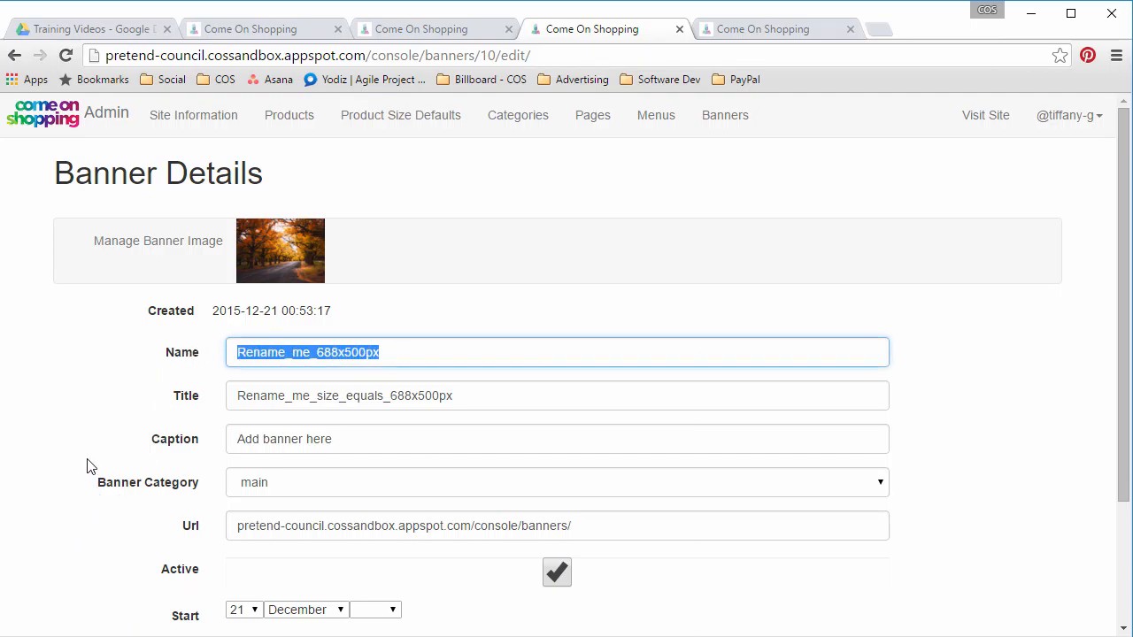
key(BackSpace)
text(Elm Avenue)
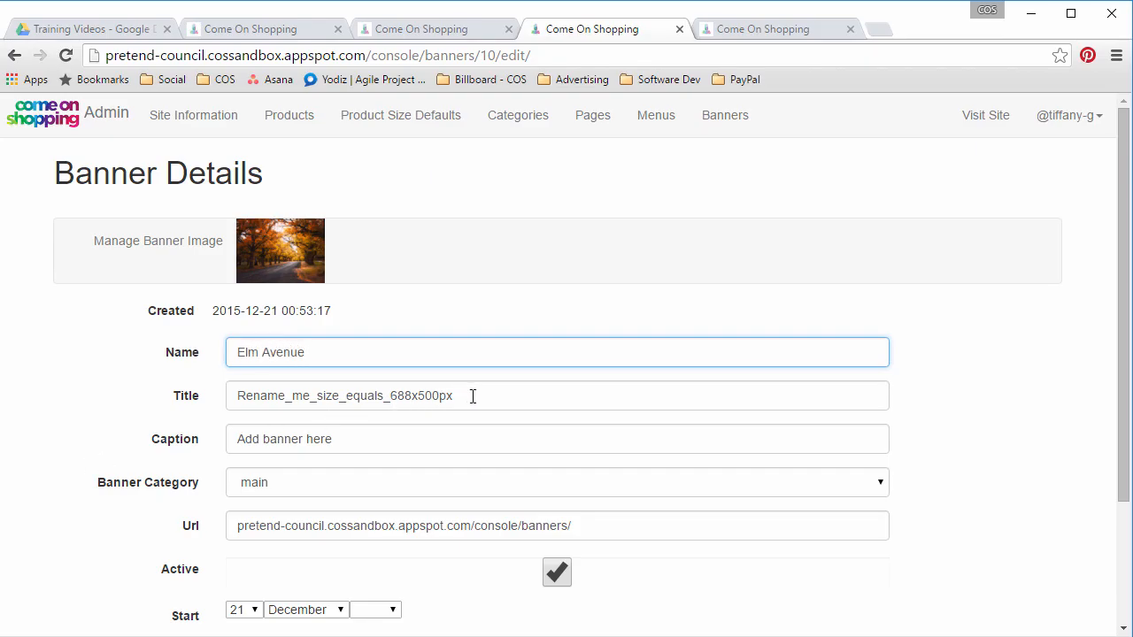
drag(472, 397, 78, 400)
key(BackSpace)
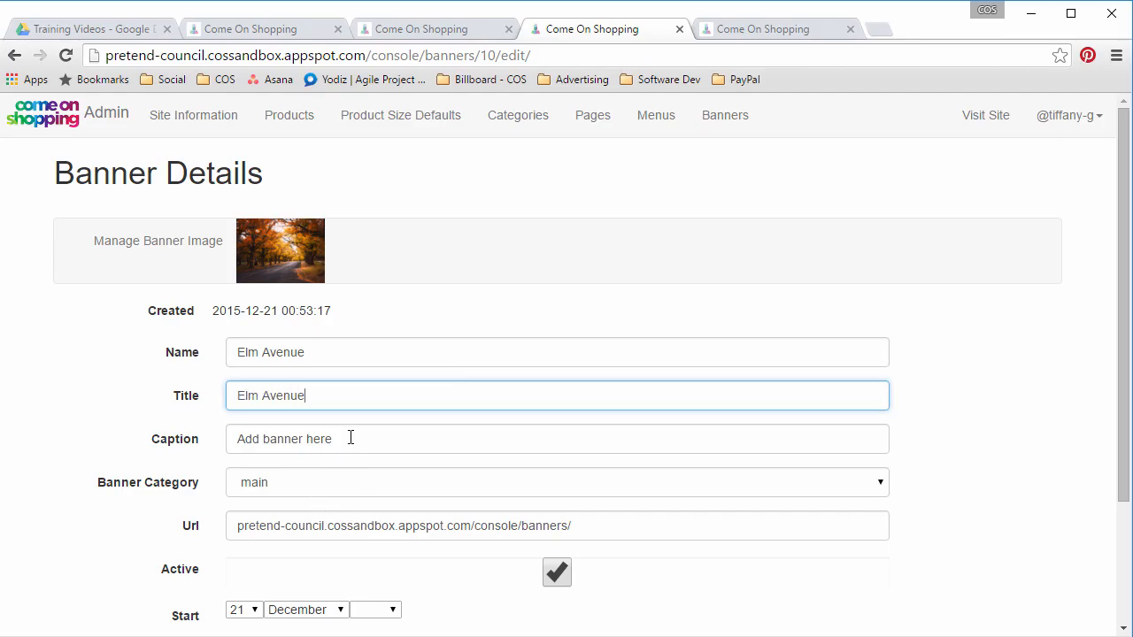
Check where captions appear on the shop's home page, and set the banner's caption to Elm Avenue Event.
drag(379, 441, 60, 472)
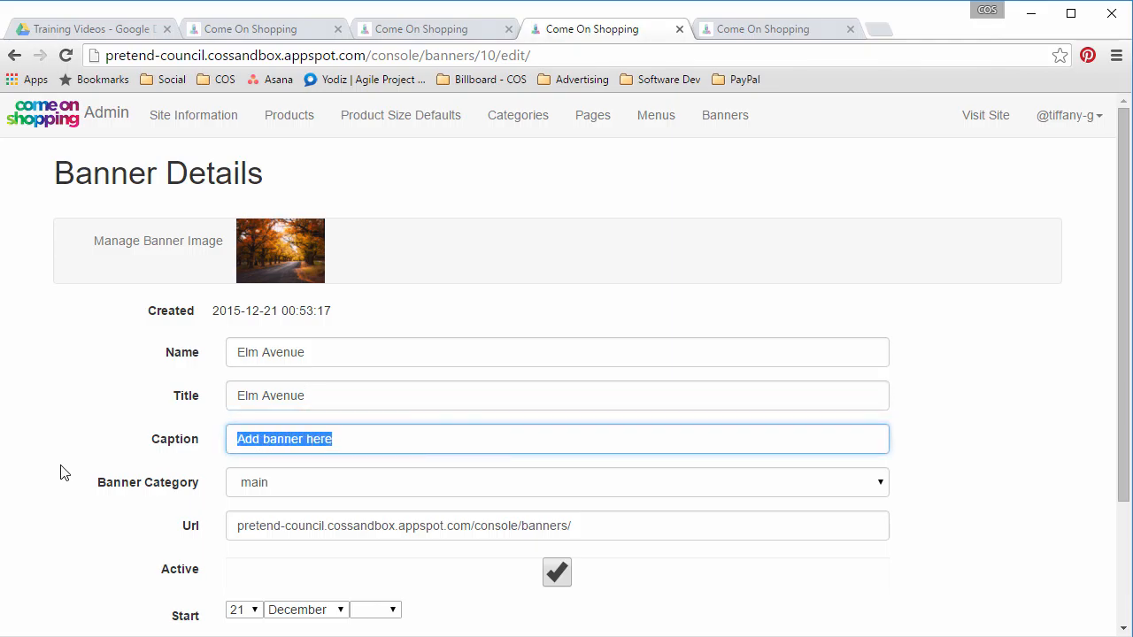
click(750, 30)
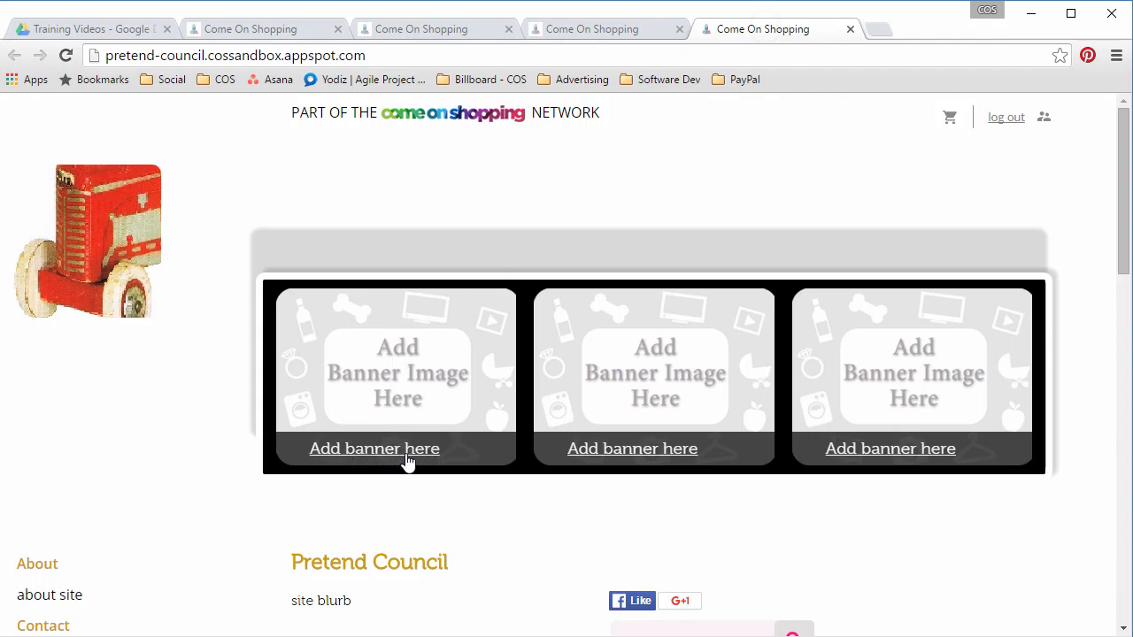
click(602, 31)
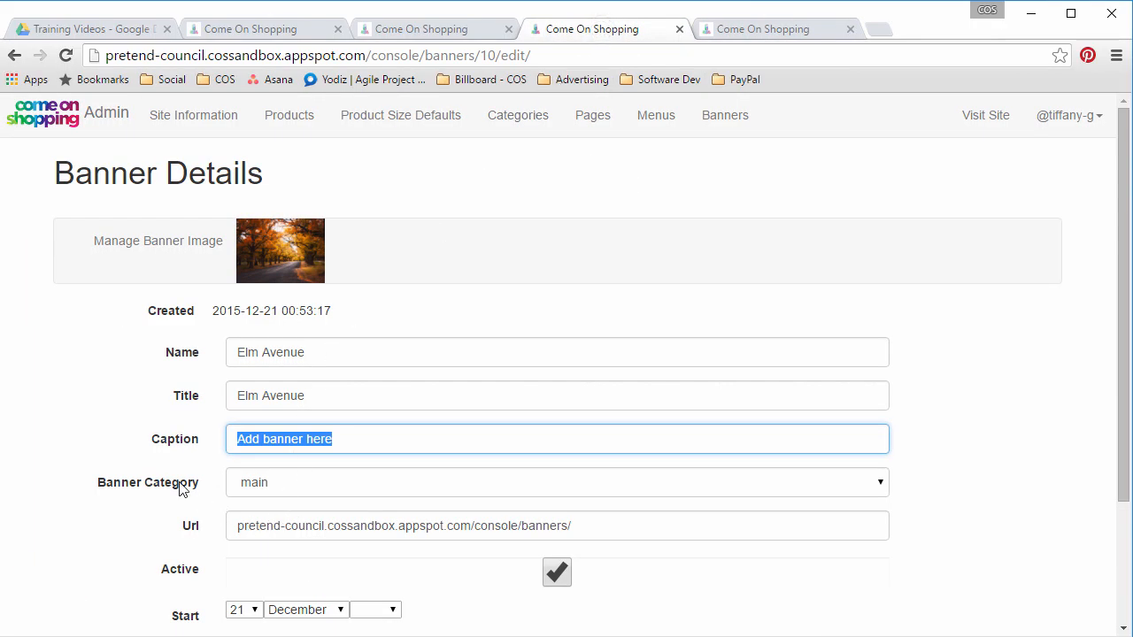
key(BackSpace)
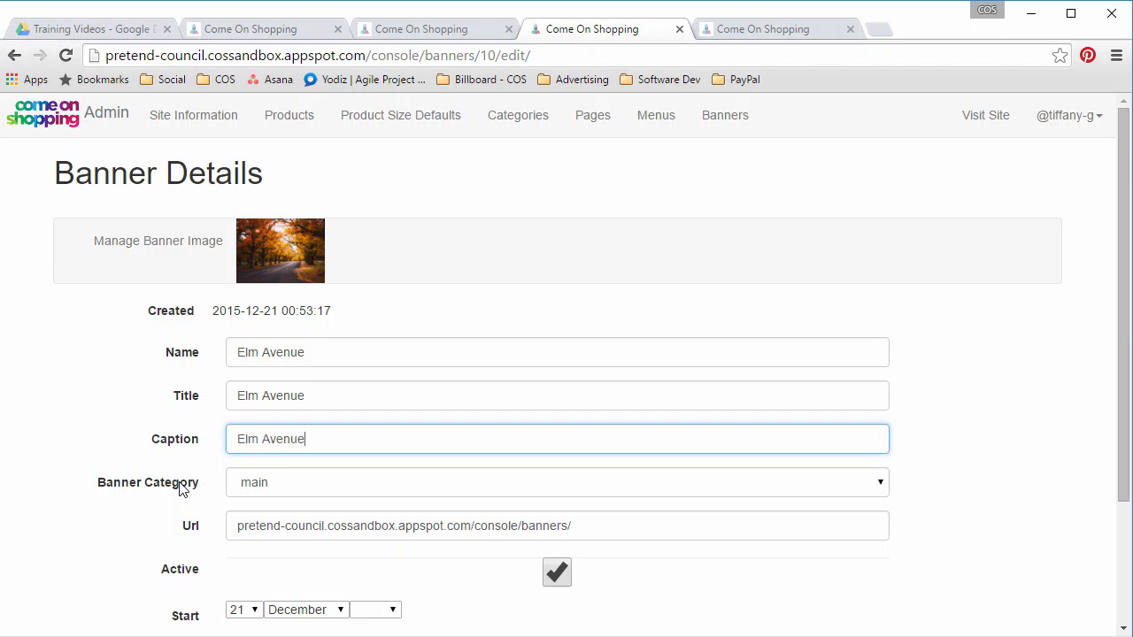
text(Elm Avenue Event)
Clear the existing address from the Elm Avenue banner's Url.
drag(591, 526, 159, 531)
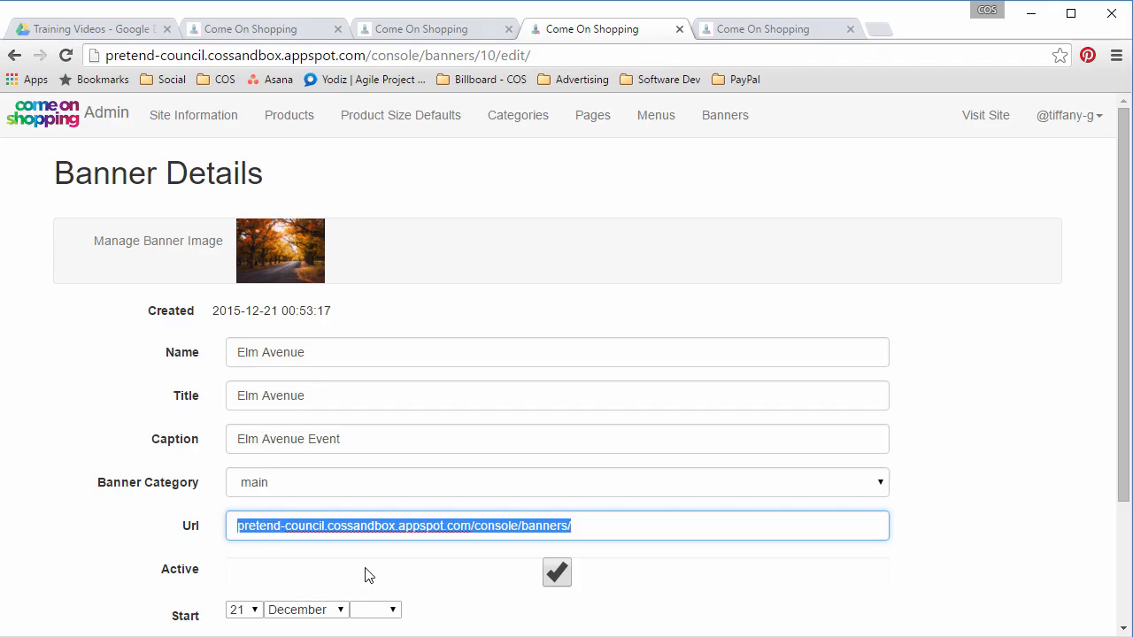
click(622, 522)
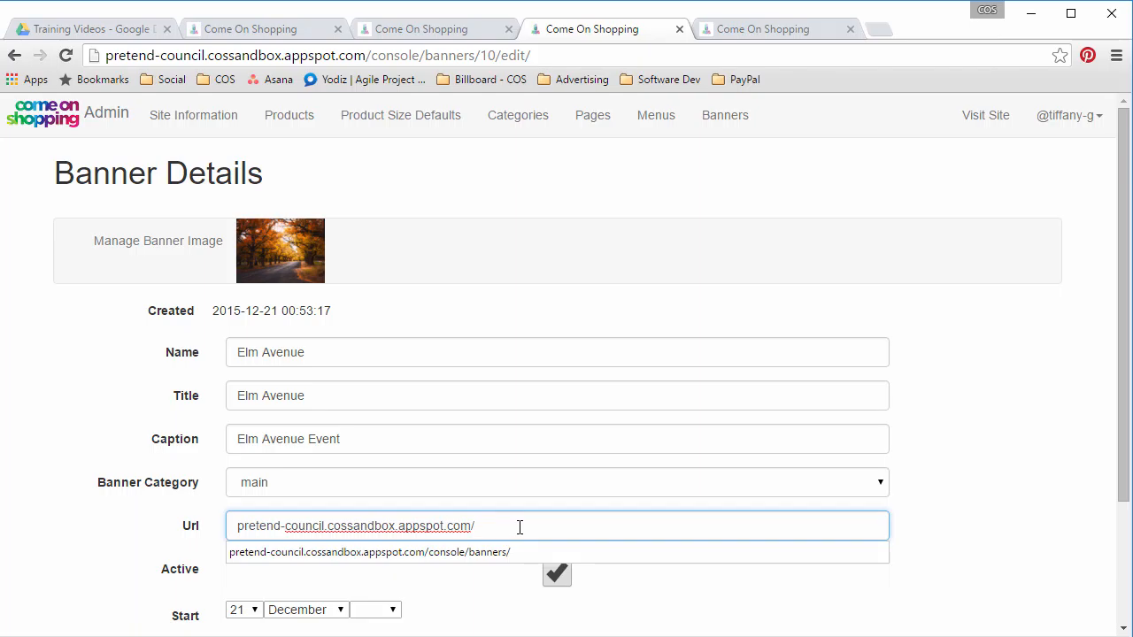
drag(496, 526, 38, 536)
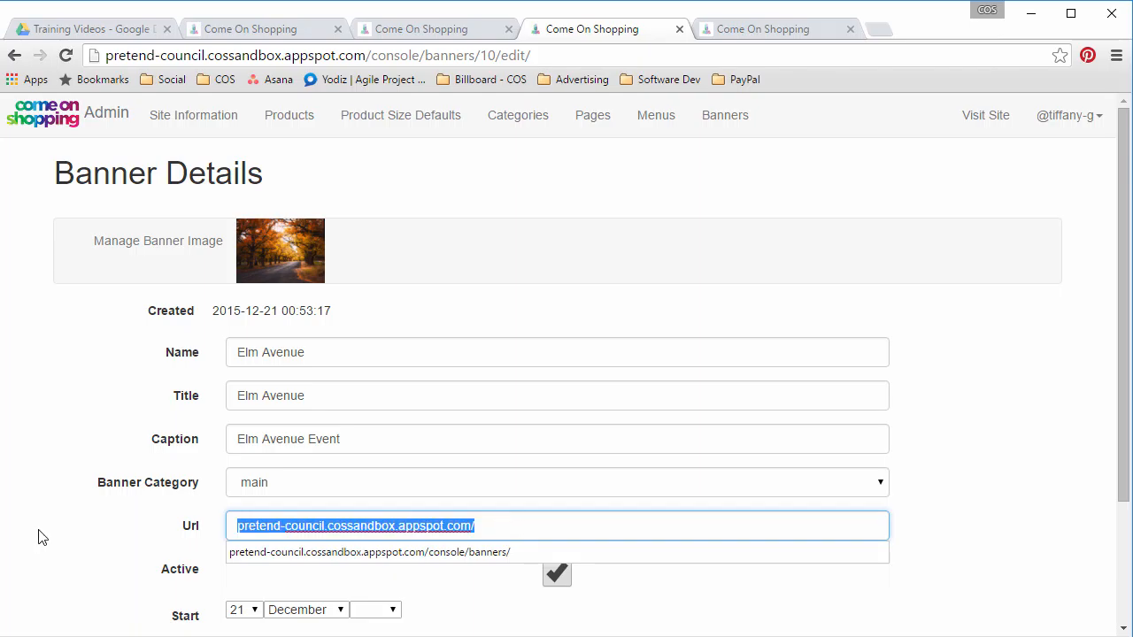
key(BackSpace)
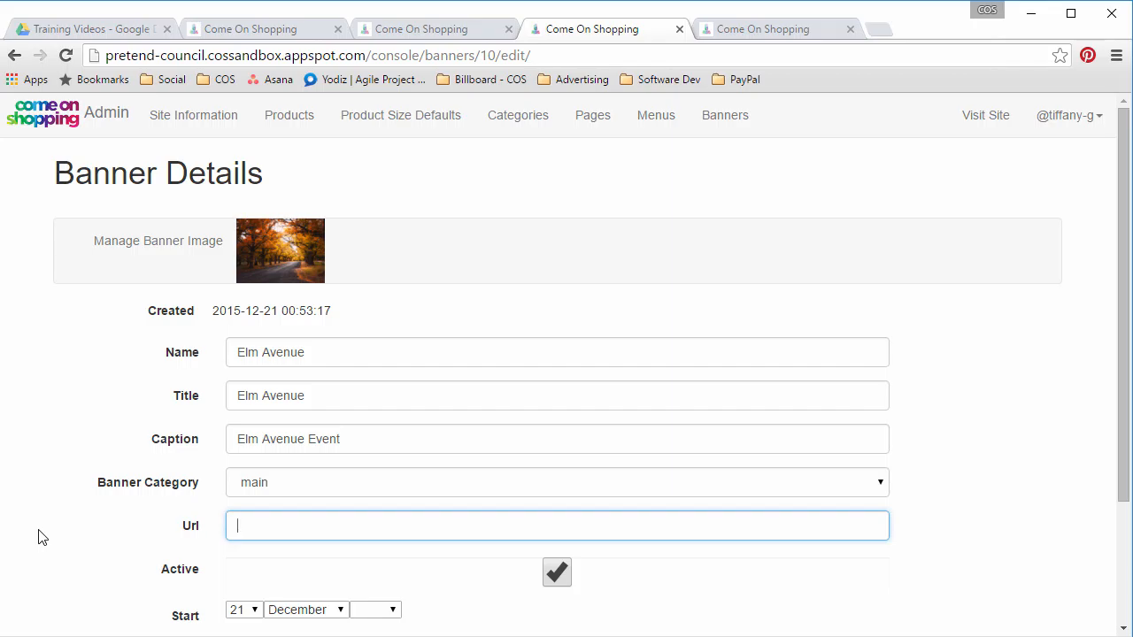
Open google.com.au in a new browser tab and copy its full address.
click(872, 28)
text(goog)
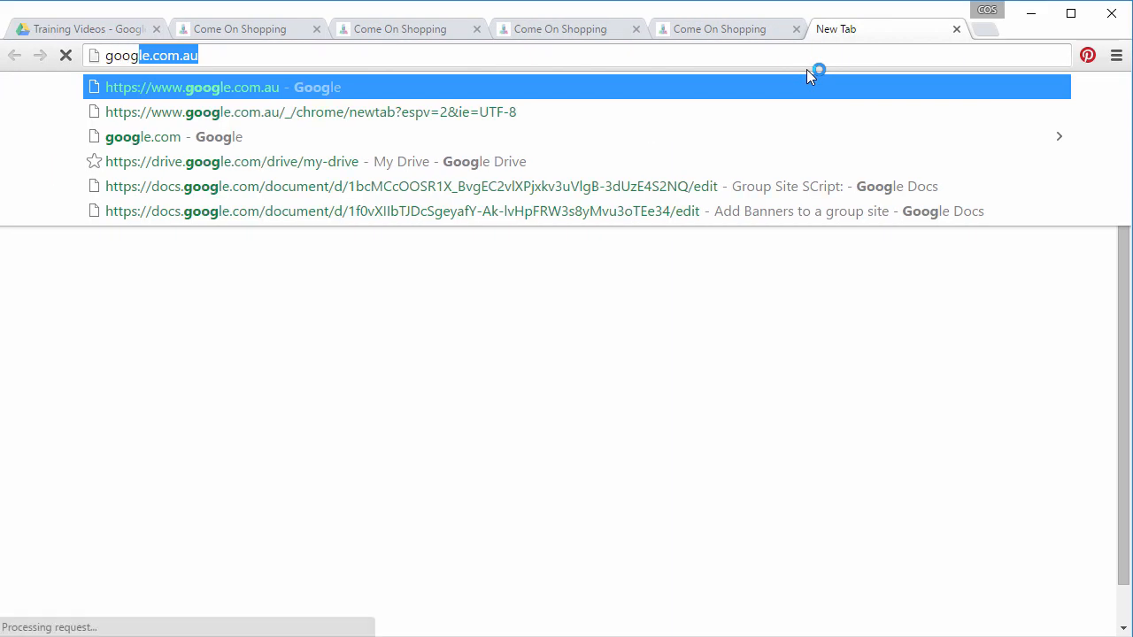
key(Return)
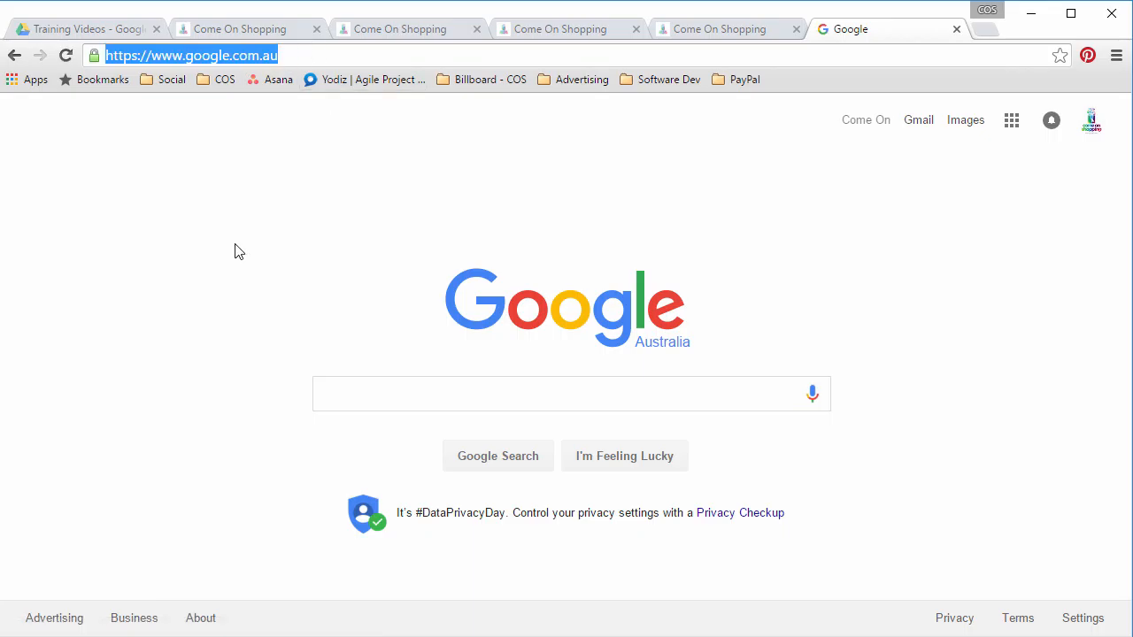
click(341, 45)
key(ctrl+c)
click(722, 34)
click(538, 30)
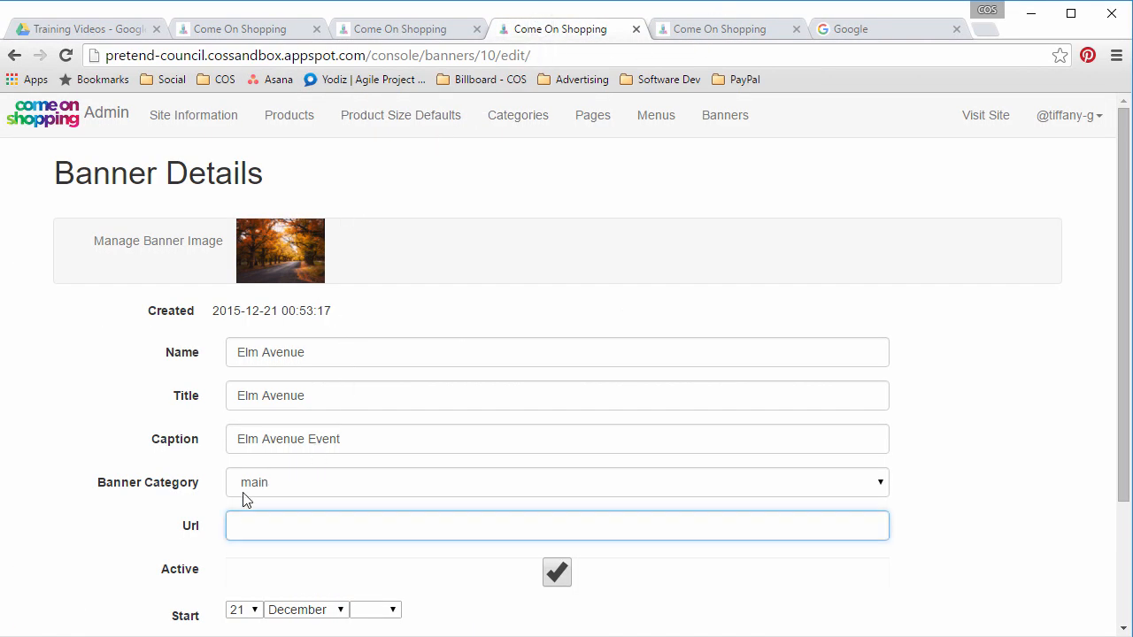
key(ctrl+v)
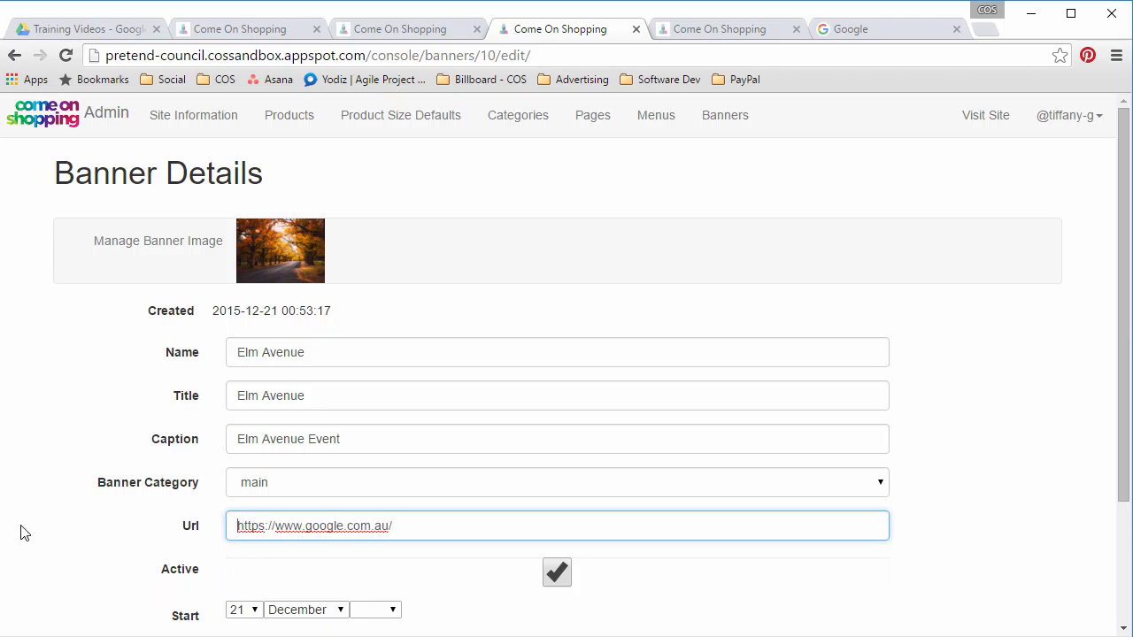
key(Delete)
key(Delete)
key(Delete)
key(Delete)
key(Delete)
key(Delete)
key(Delete)
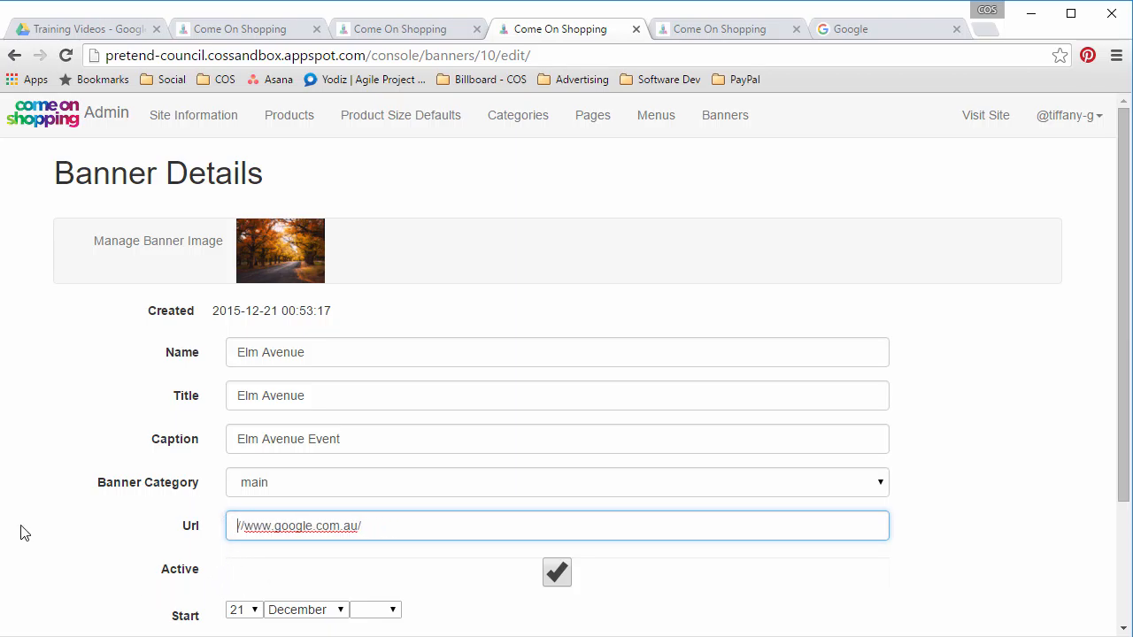
key(Delete)
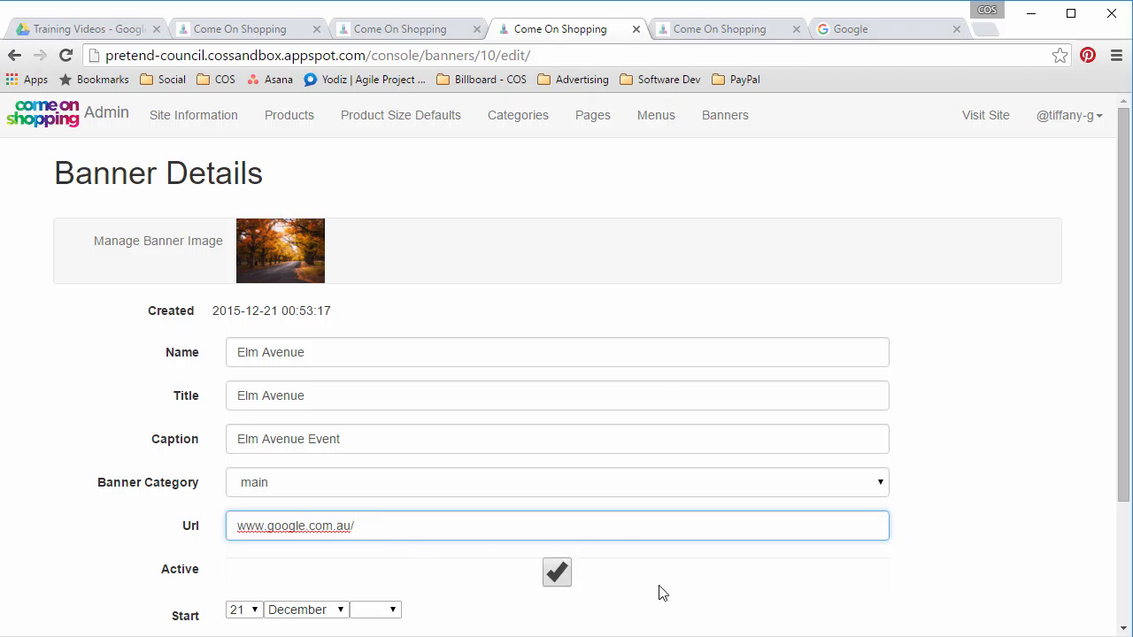
Set the day and month of the banner's End date to 2 February.
scroll(655, 584, down, 2)
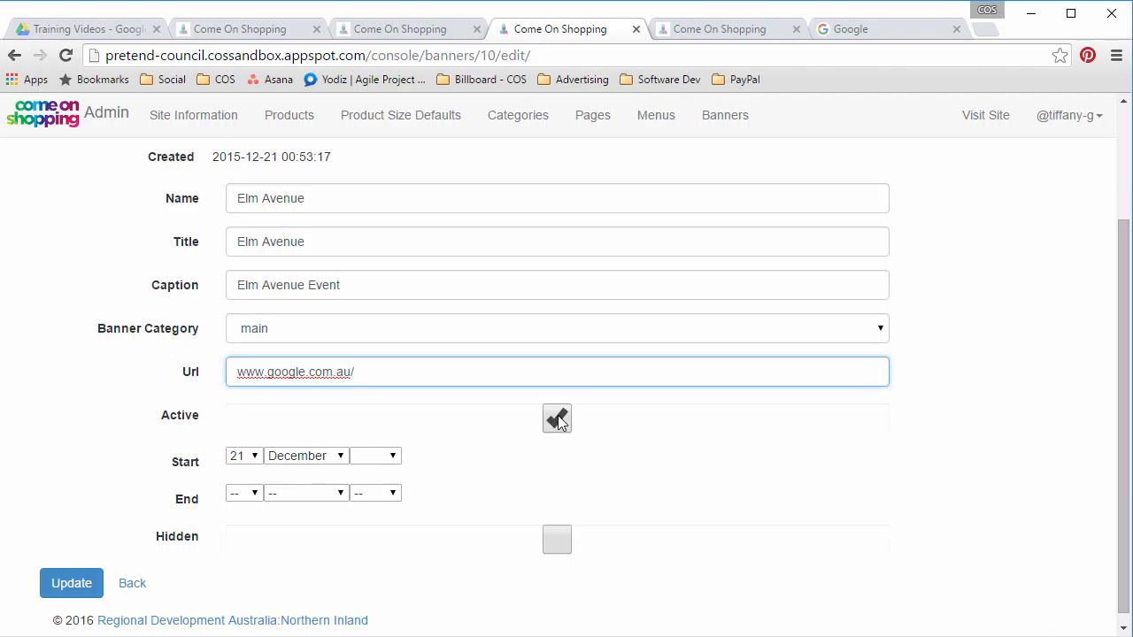
click(253, 498)
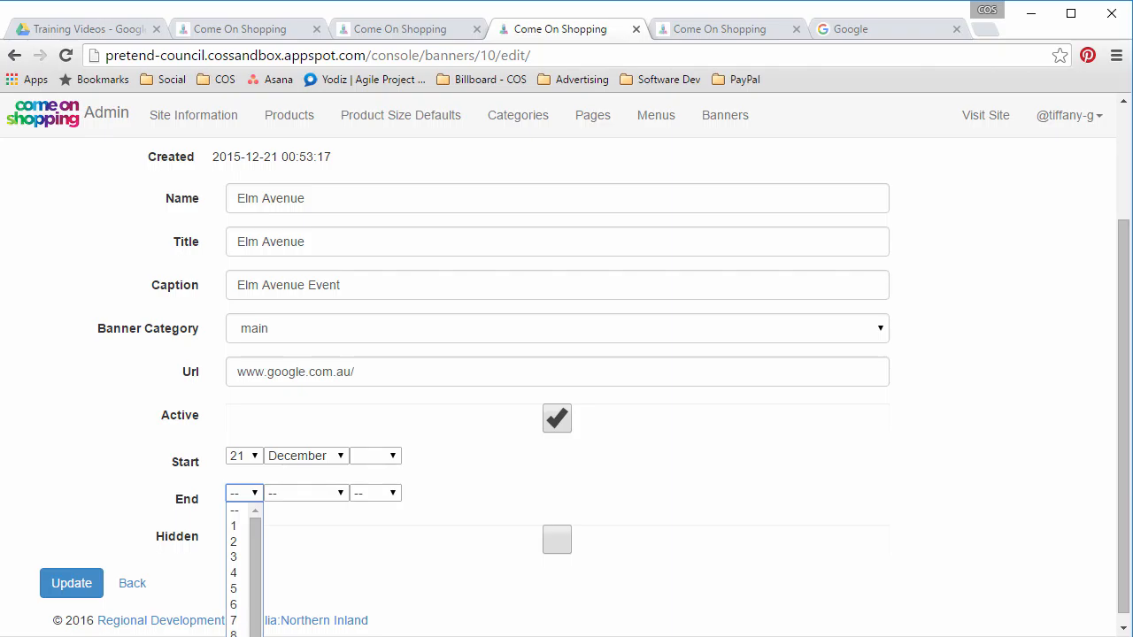
click(240, 542)
click(324, 491)
click(292, 539)
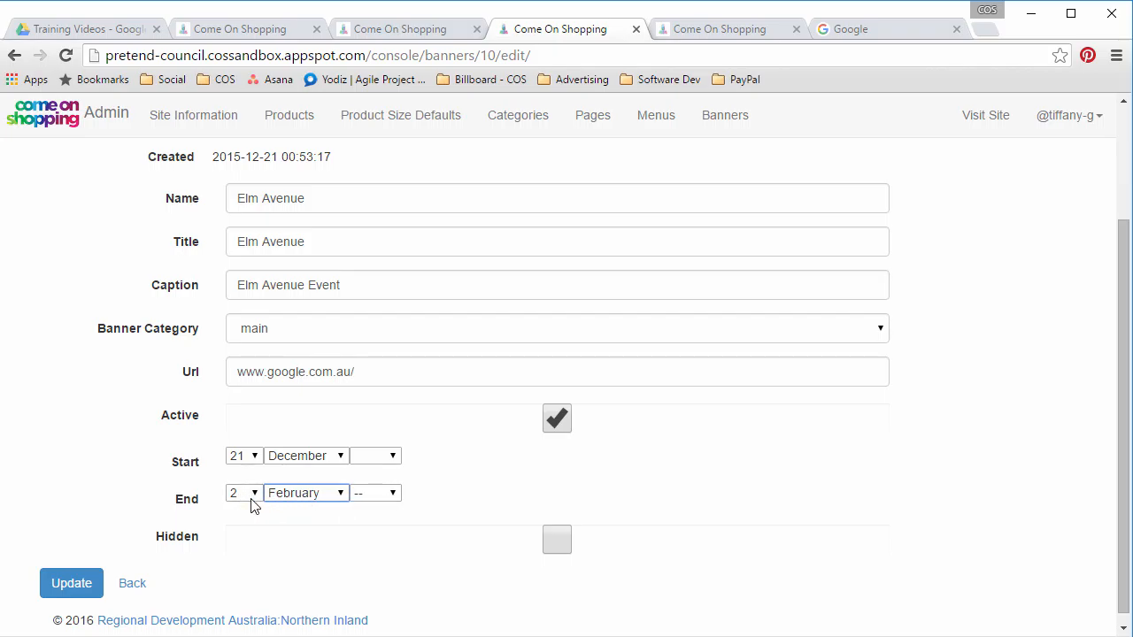
click(375, 493)
click(375, 493)
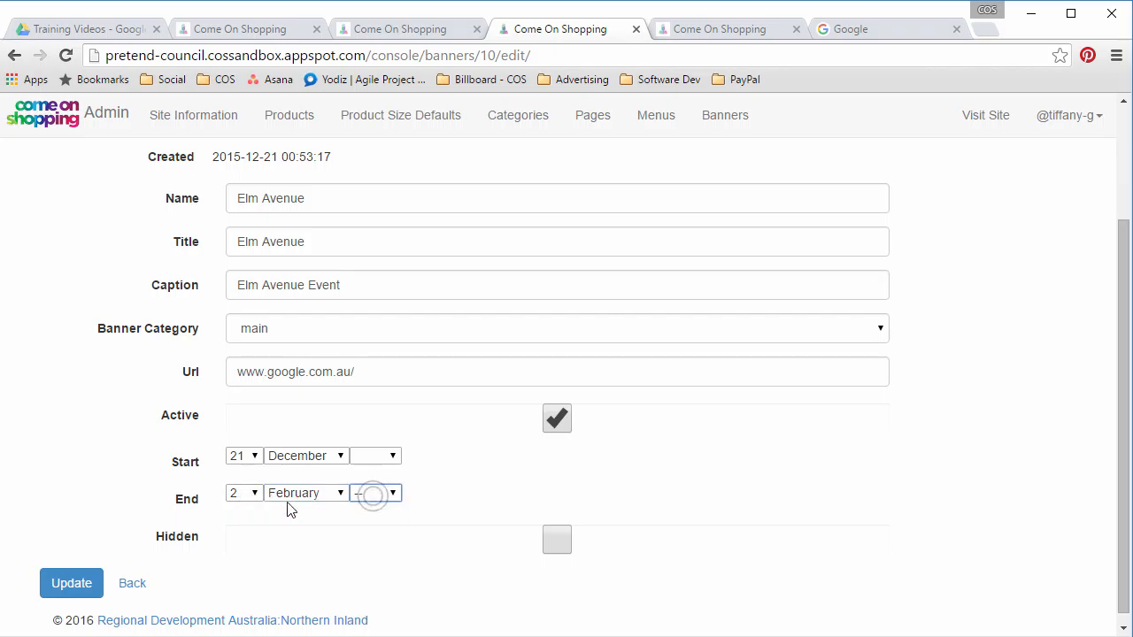
Reset the month and day of the banner's End date to blank.
click(288, 498)
click(293, 508)
click(252, 493)
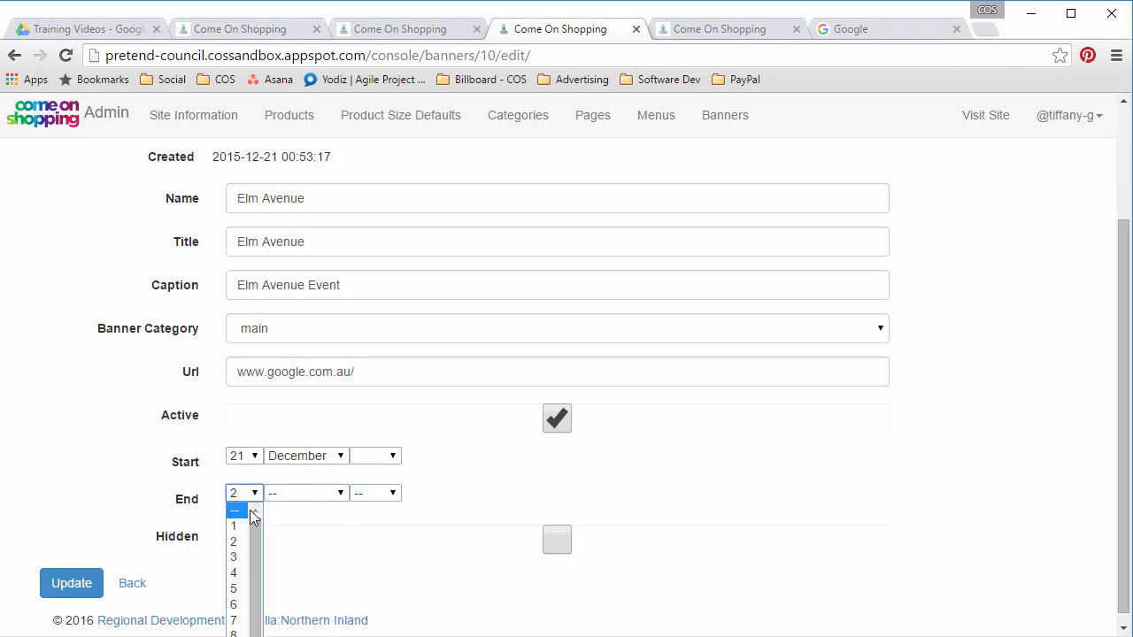
click(237, 511)
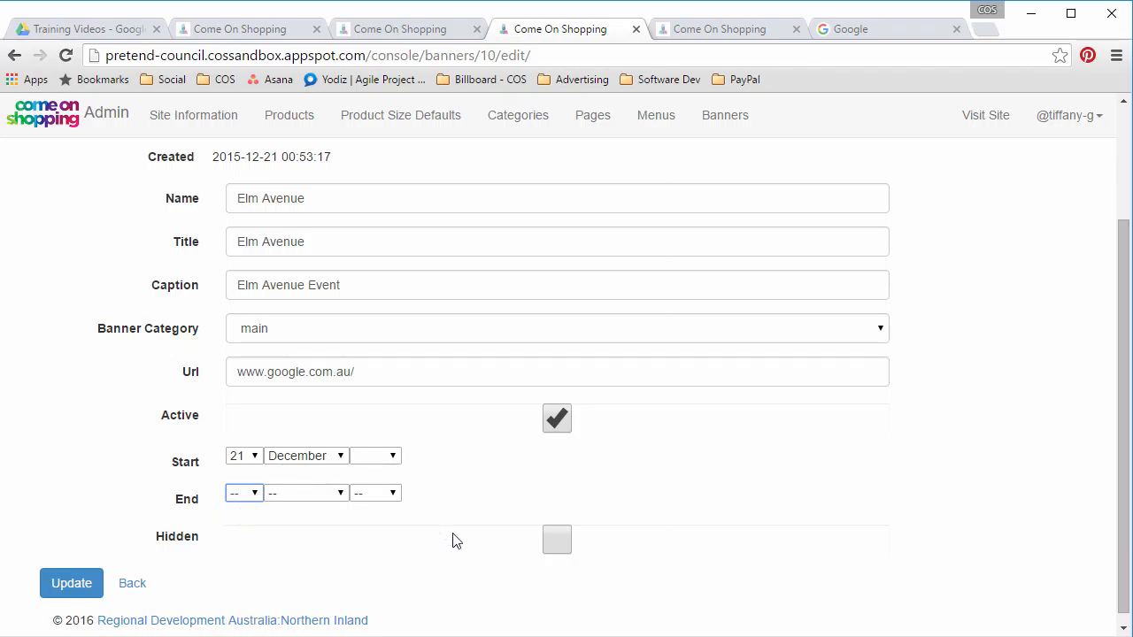
click(448, 554)
Try out the banner's Hidden and Active options, leaving the banner active and not hidden.
click(563, 546)
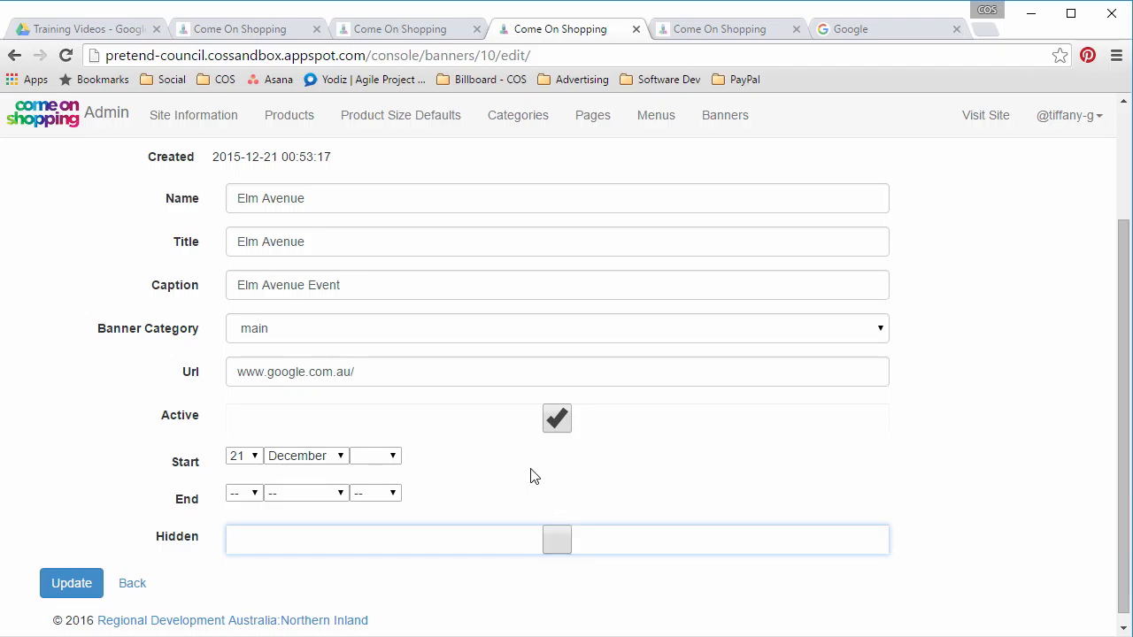
click(560, 417)
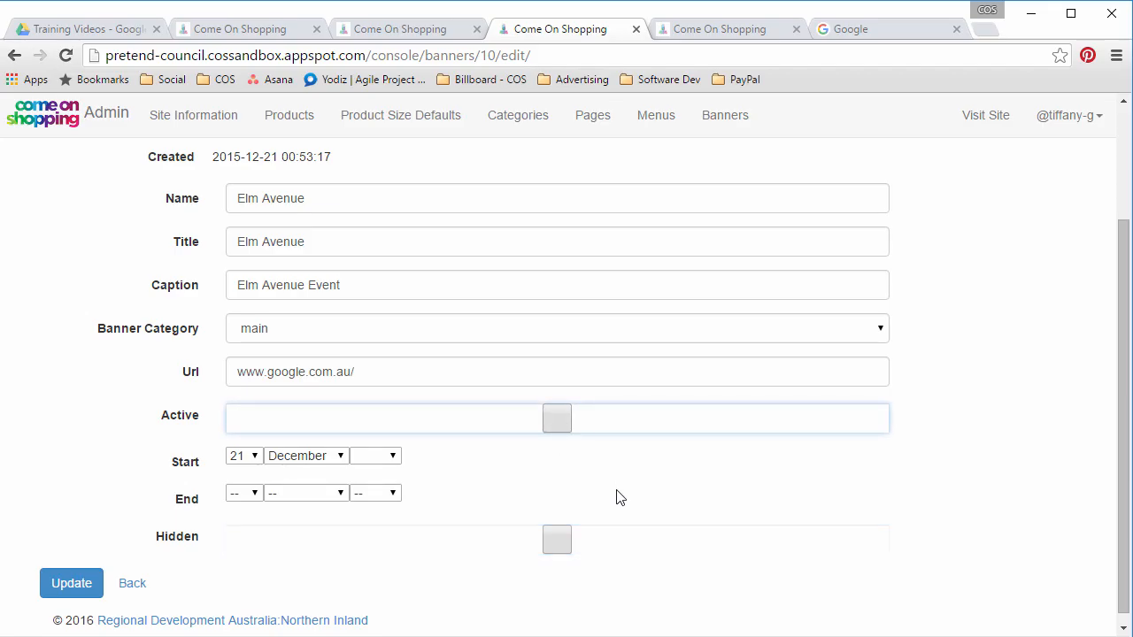
click(555, 417)
Save the changes to the Elm Avenue banner's details.
click(72, 586)
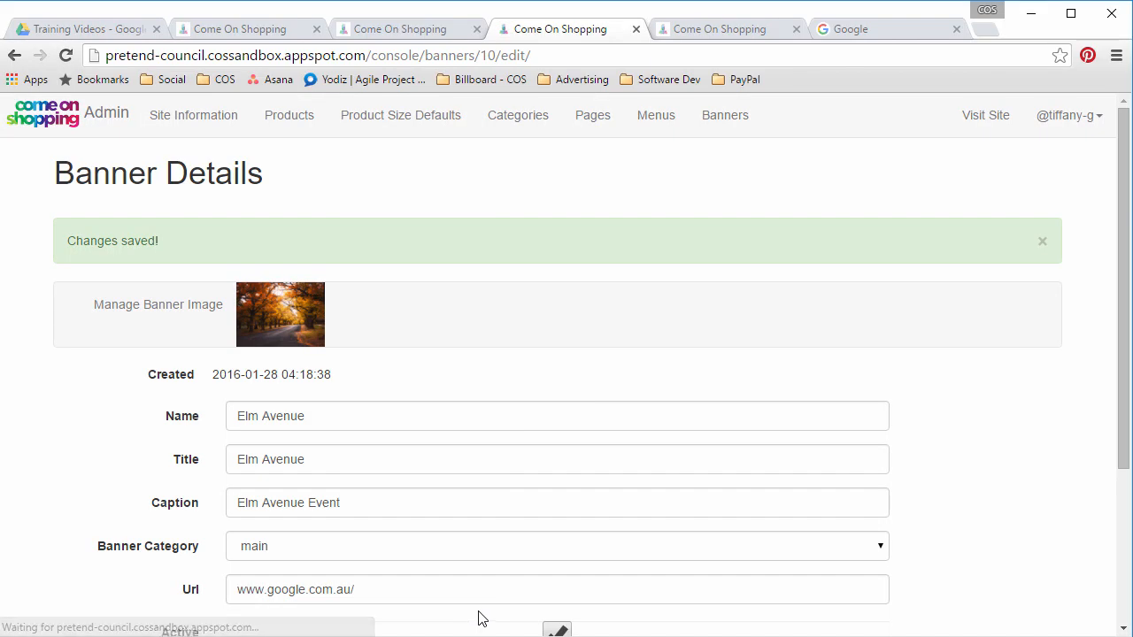
scroll(642, 451, down, 3)
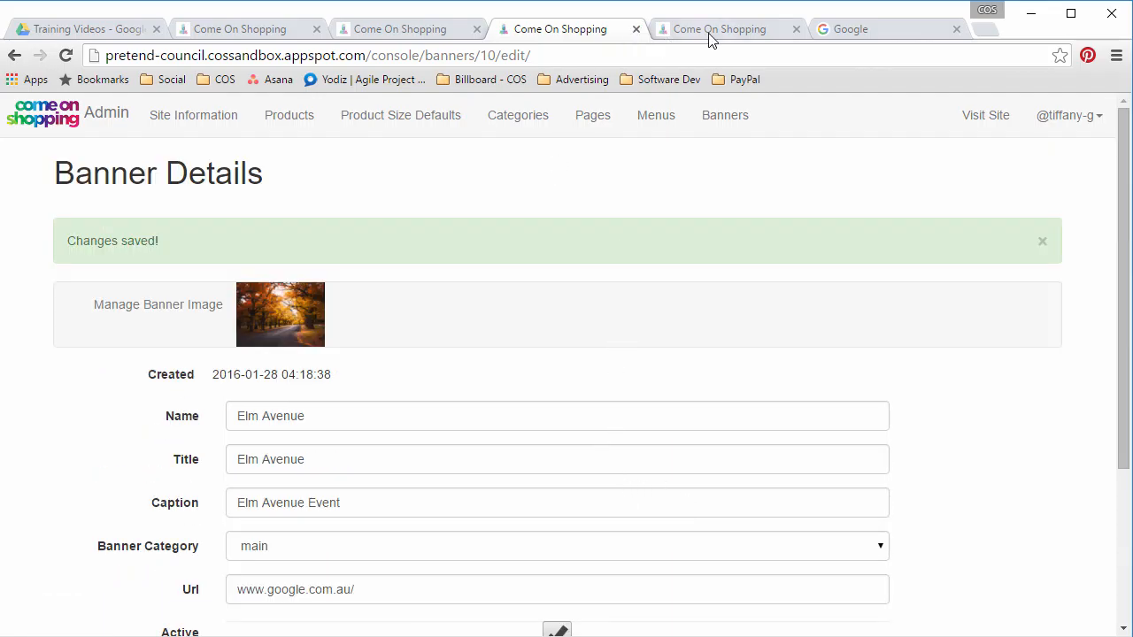
Reload the shop's home page, test the Elm Avenue Event banner's link, and return to the home page.
click(740, 32)
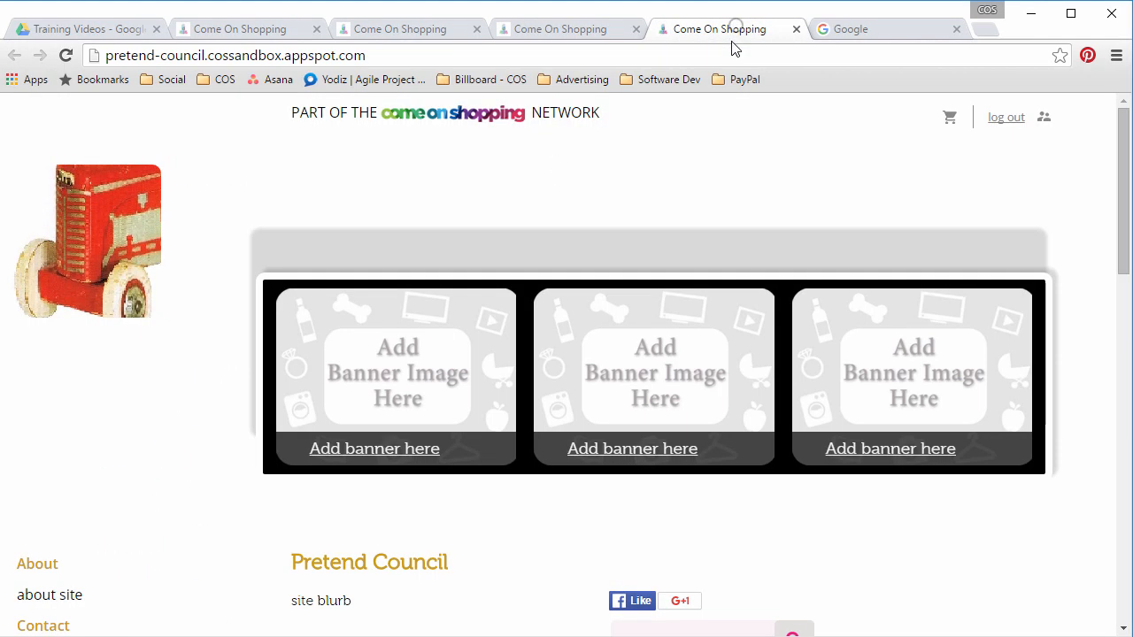
click(66, 54)
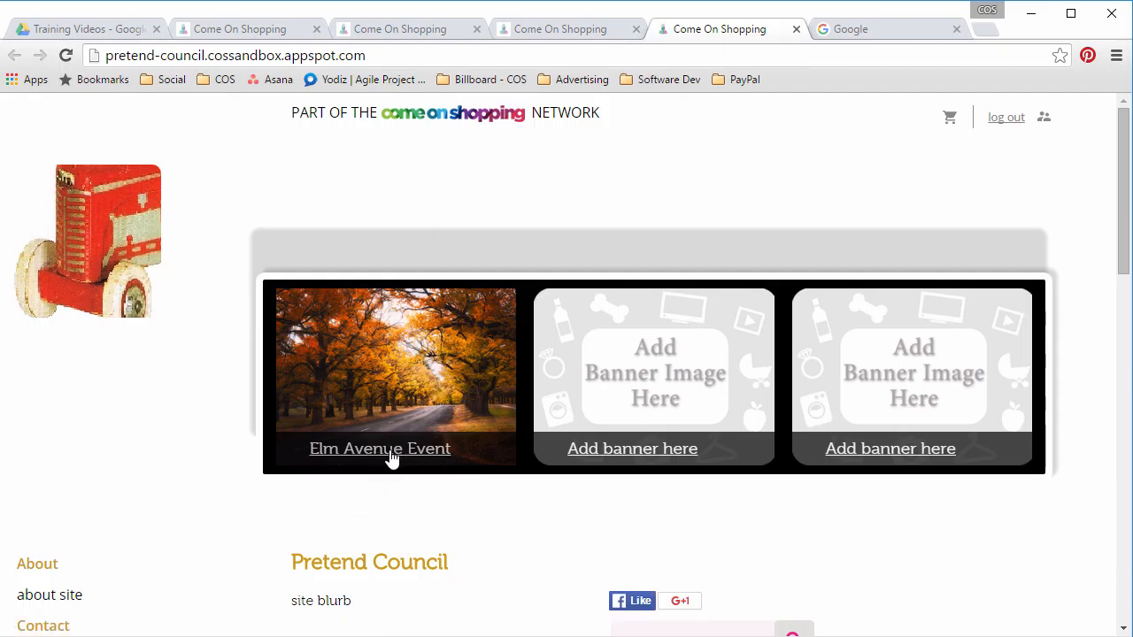
click(402, 458)
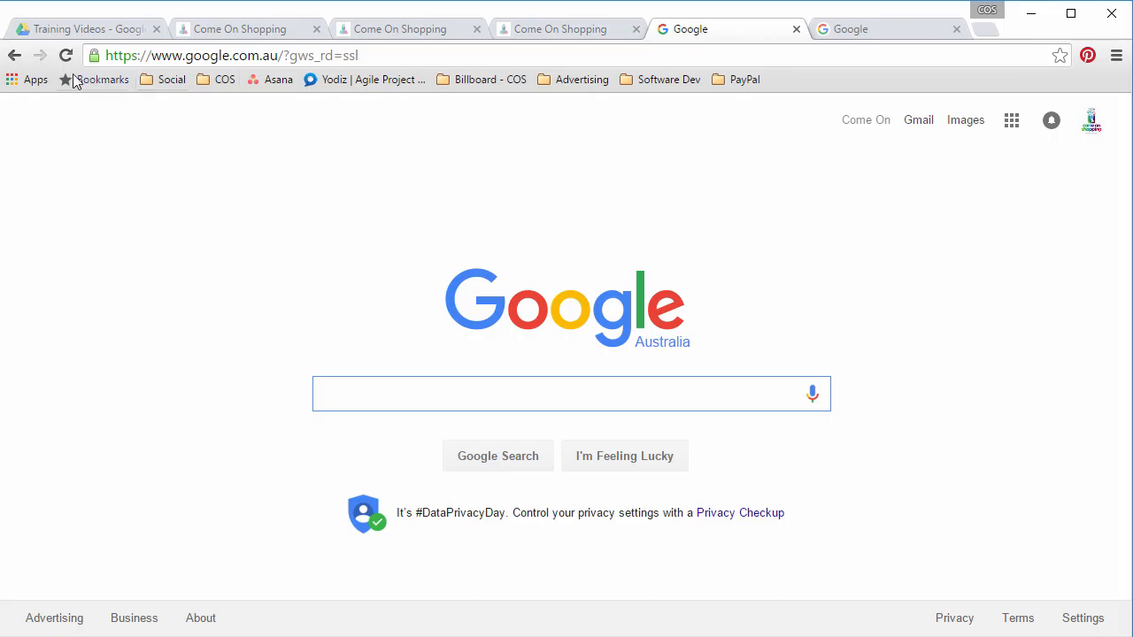
click(12, 57)
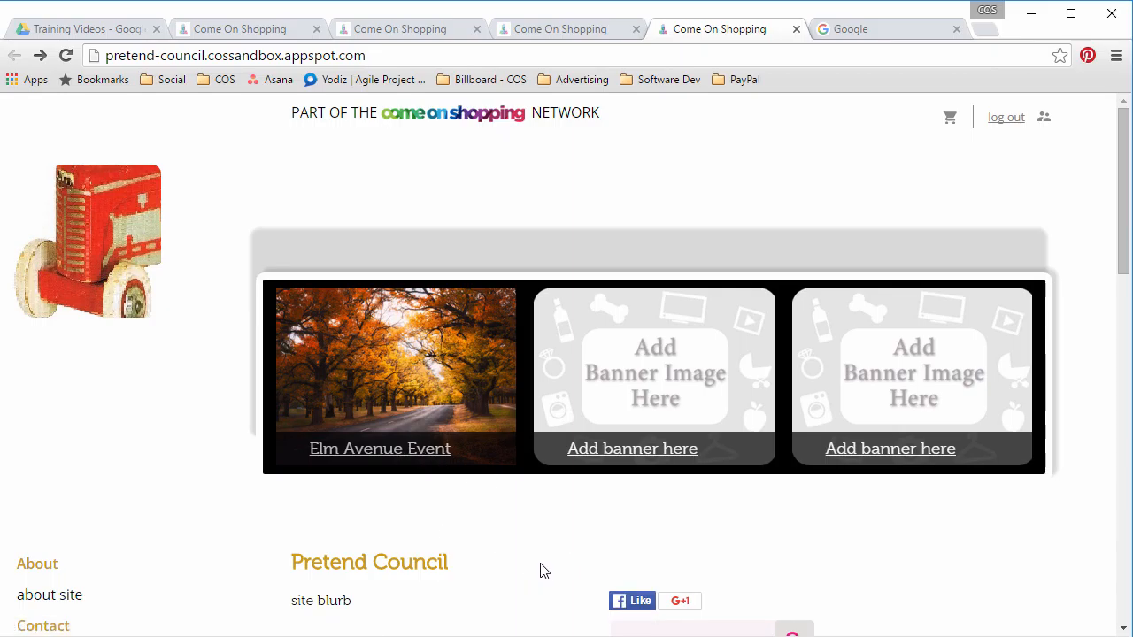
Go back to the admin site's list of banners and open the details of the Rename_me_2 banner.
click(544, 30)
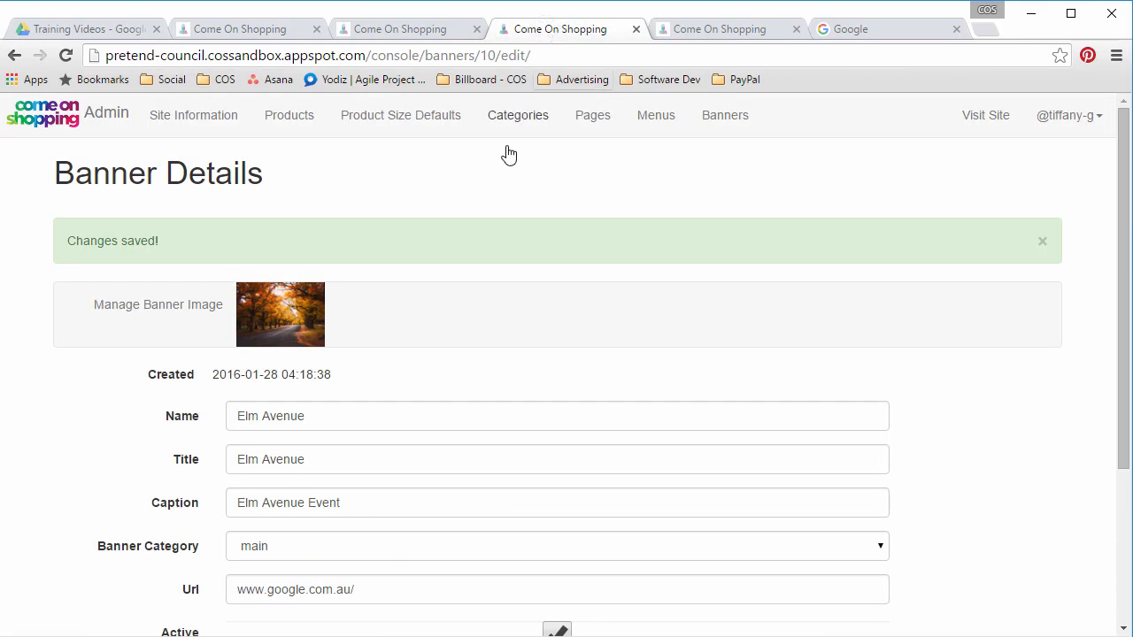
click(723, 122)
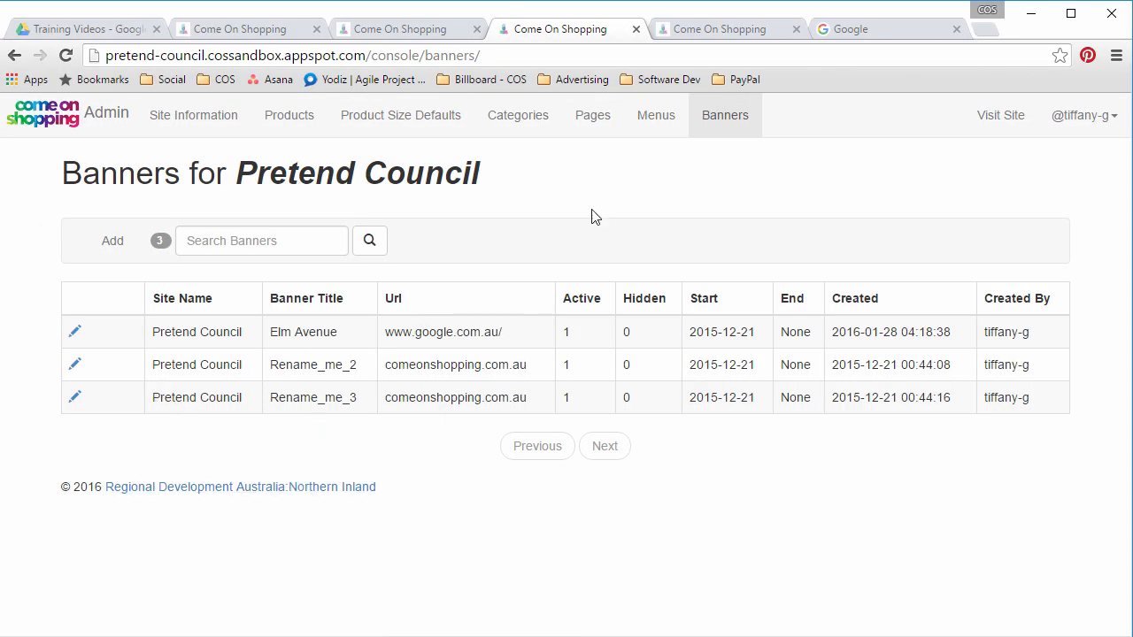
click(75, 366)
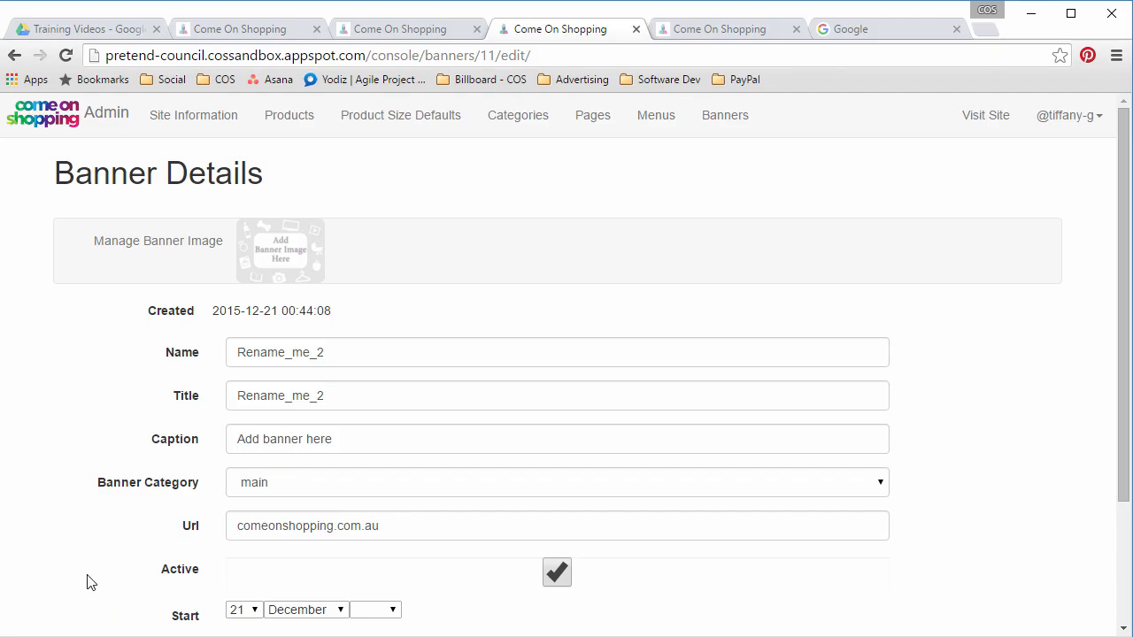
scroll(106, 534, down, 2)
scroll(106, 614, up, 2)
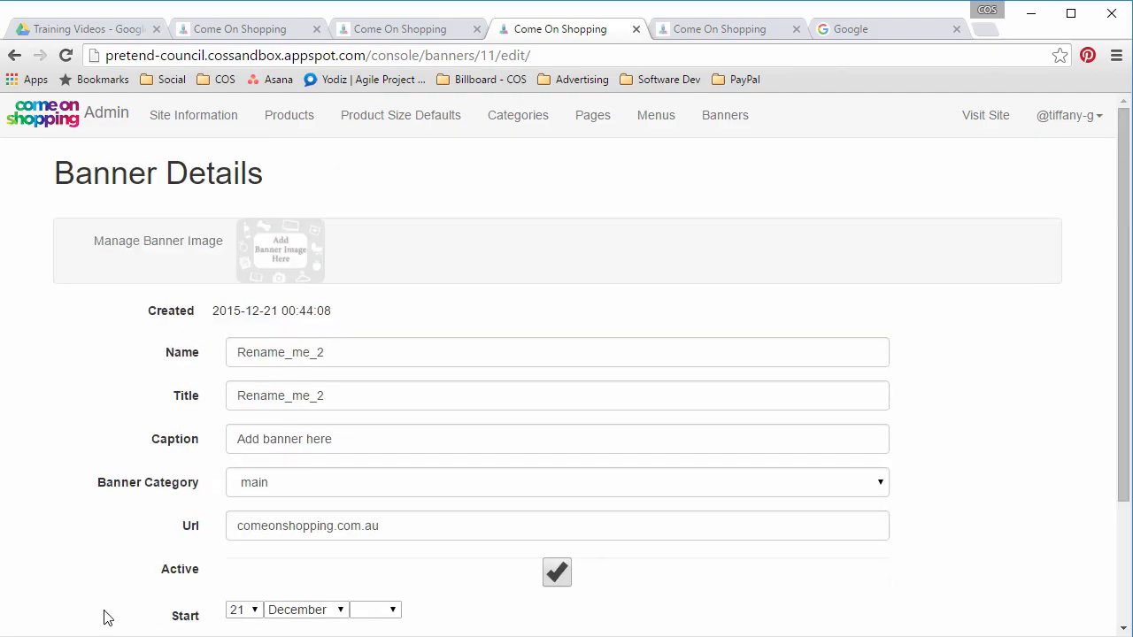
Set the already uploaded autumn road picture as the Rename_me_2 banner's image.
click(166, 244)
scroll(369, 518, down, 5)
click(99, 410)
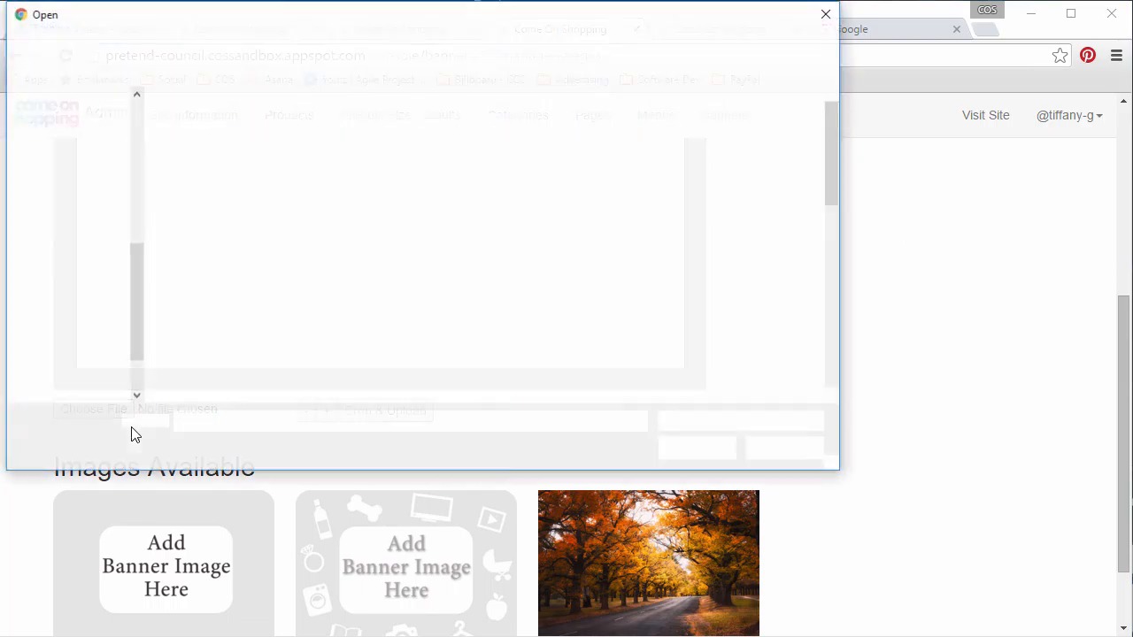
click(785, 447)
scroll(907, 475, down, 2)
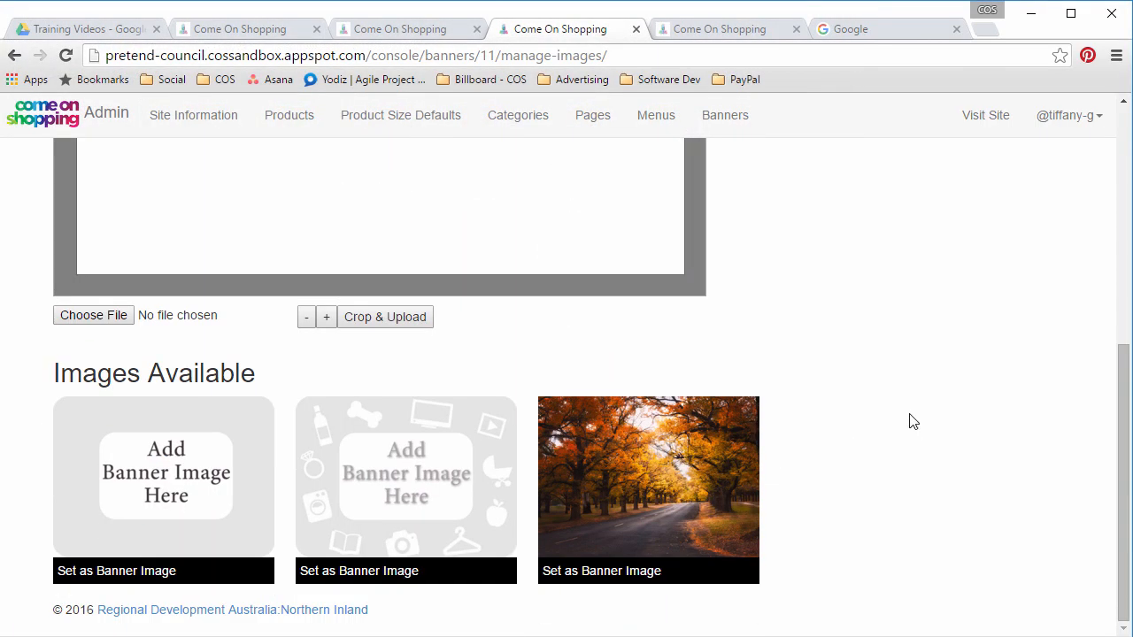
click(605, 575)
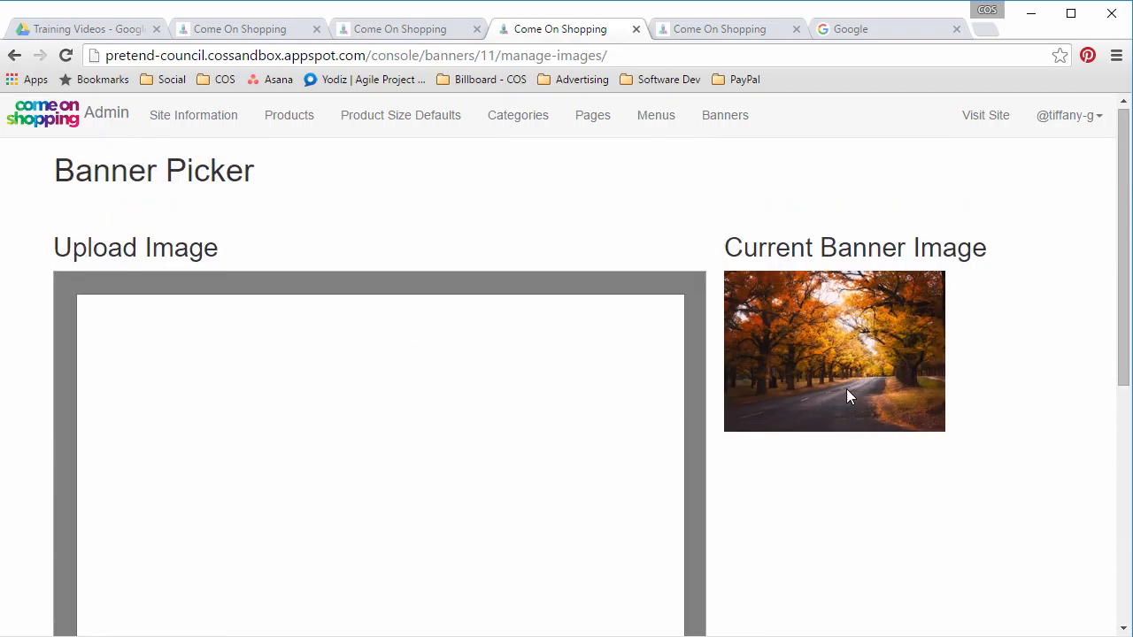
scroll(845, 457, down, 5)
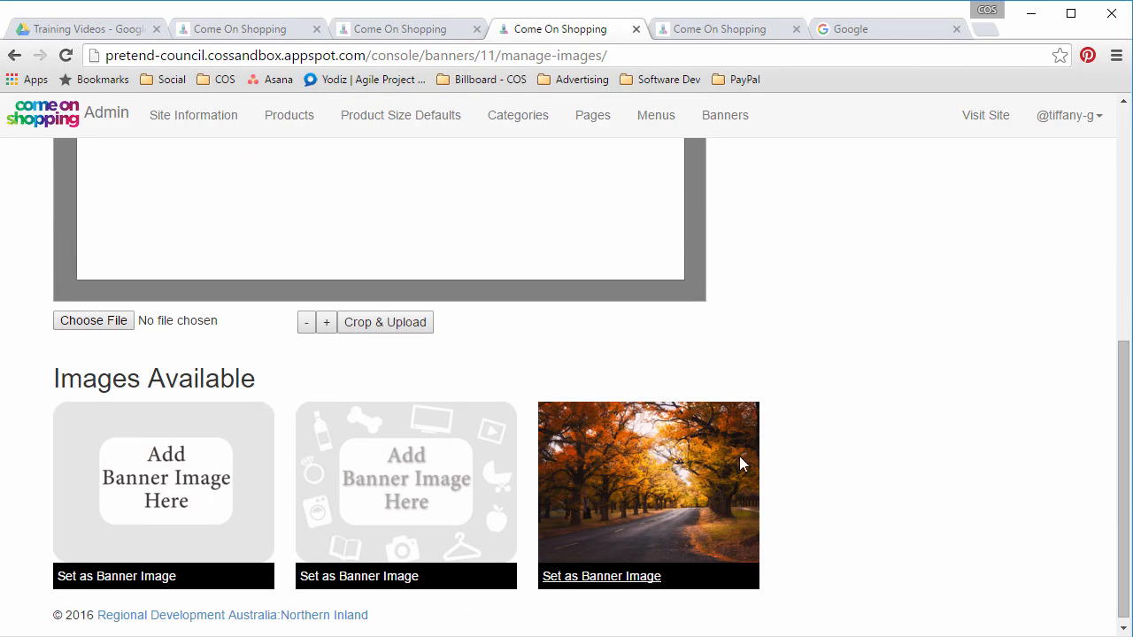
click(601, 580)
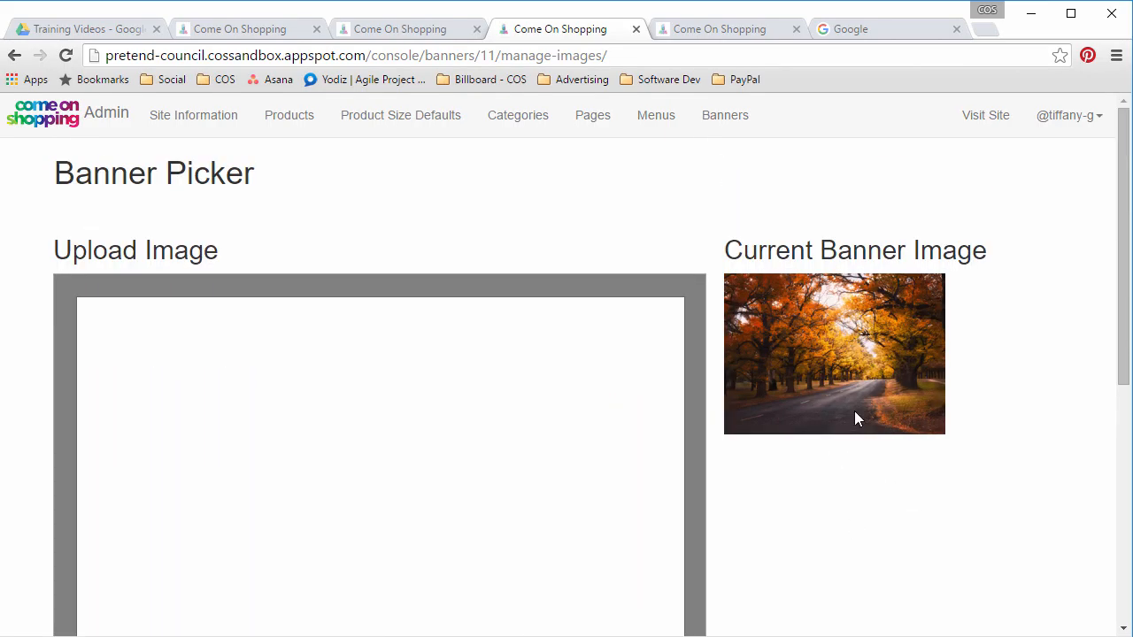
Check the current banner image and return to the list of Pretend Council banners.
scroll(865, 555, down, 3)
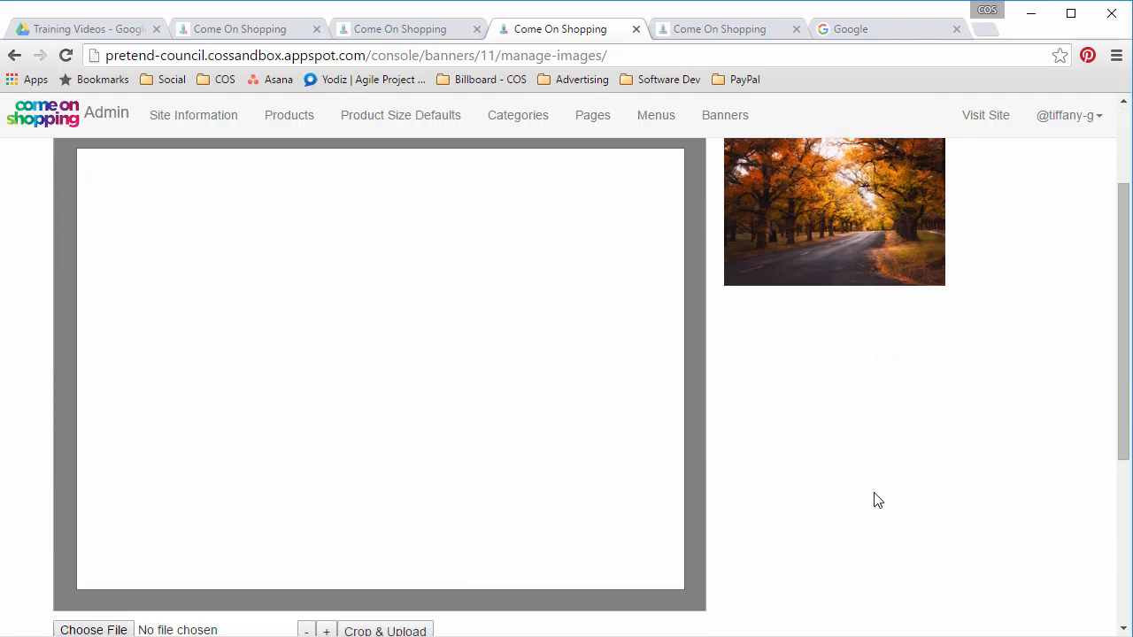
scroll(875, 523, up, 3)
click(731, 121)
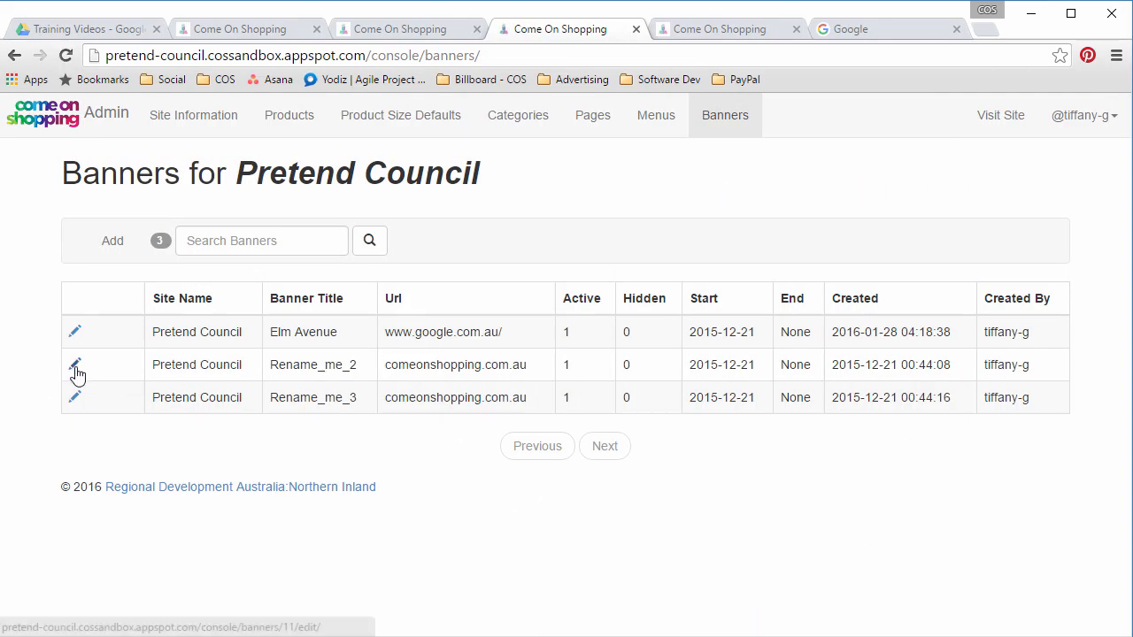
Open the Rename_me_2 banner's details and set its name, title and caption to "Our Member Page".
click(76, 395)
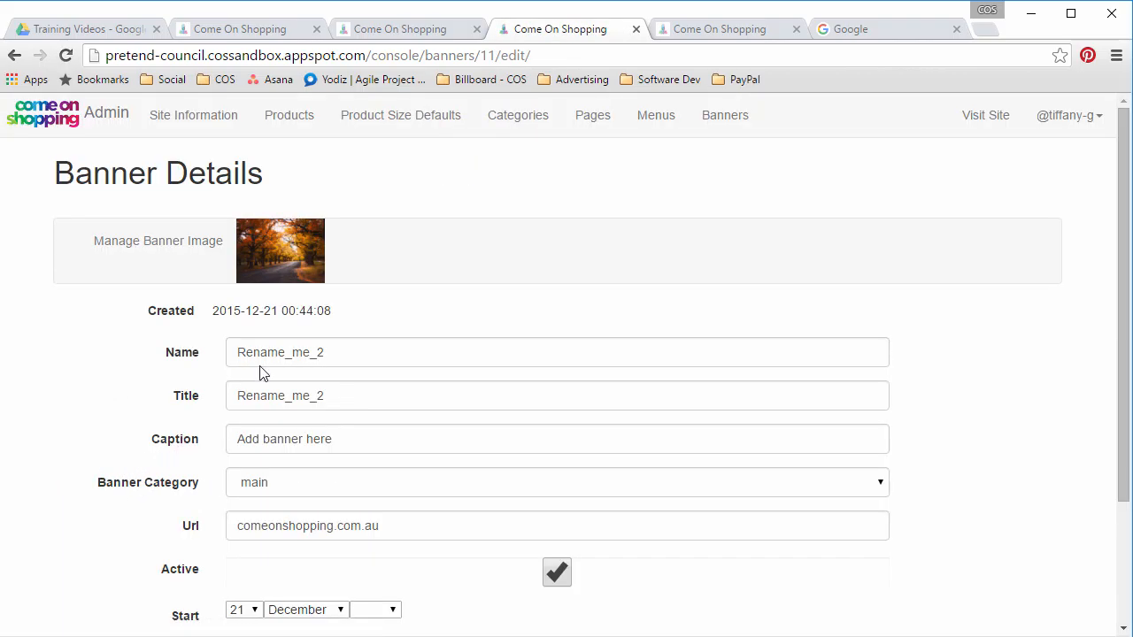
double_click(276, 353)
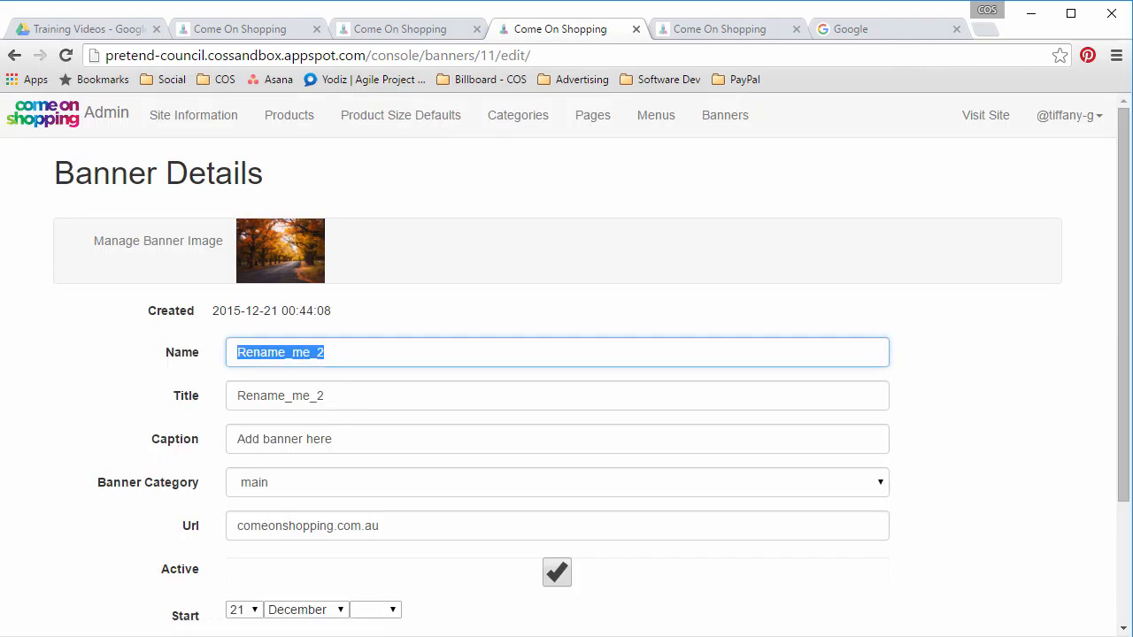
key(BackSpace)
text(Our Member OP)
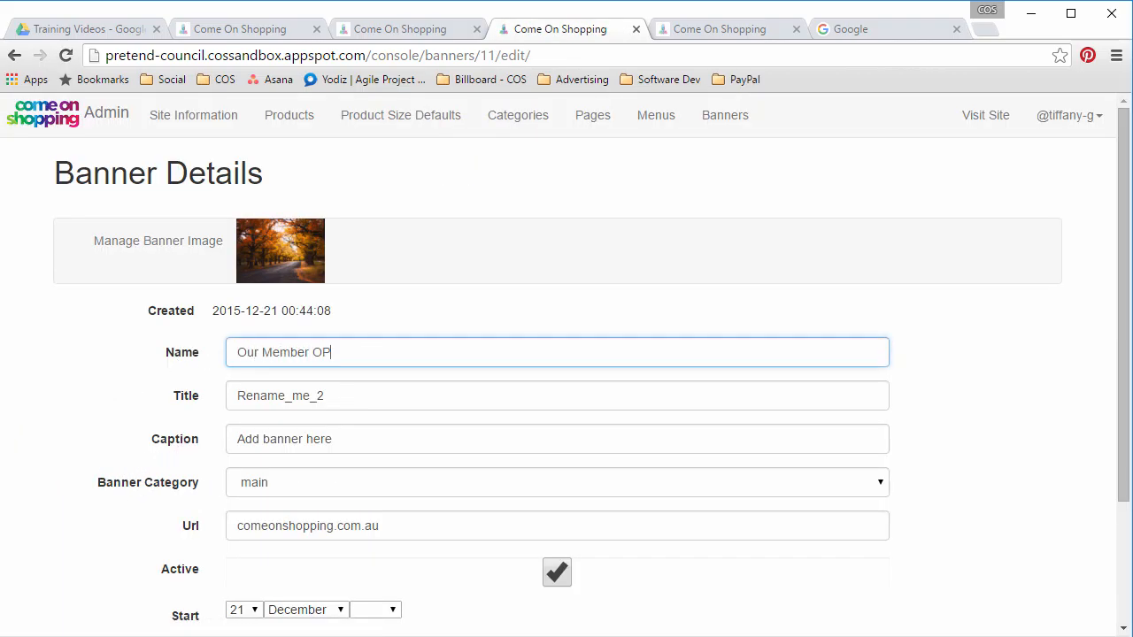
key(BackSpace)
key(BackSpace)
text(Page)
key(Tab)
key(BackSpace)
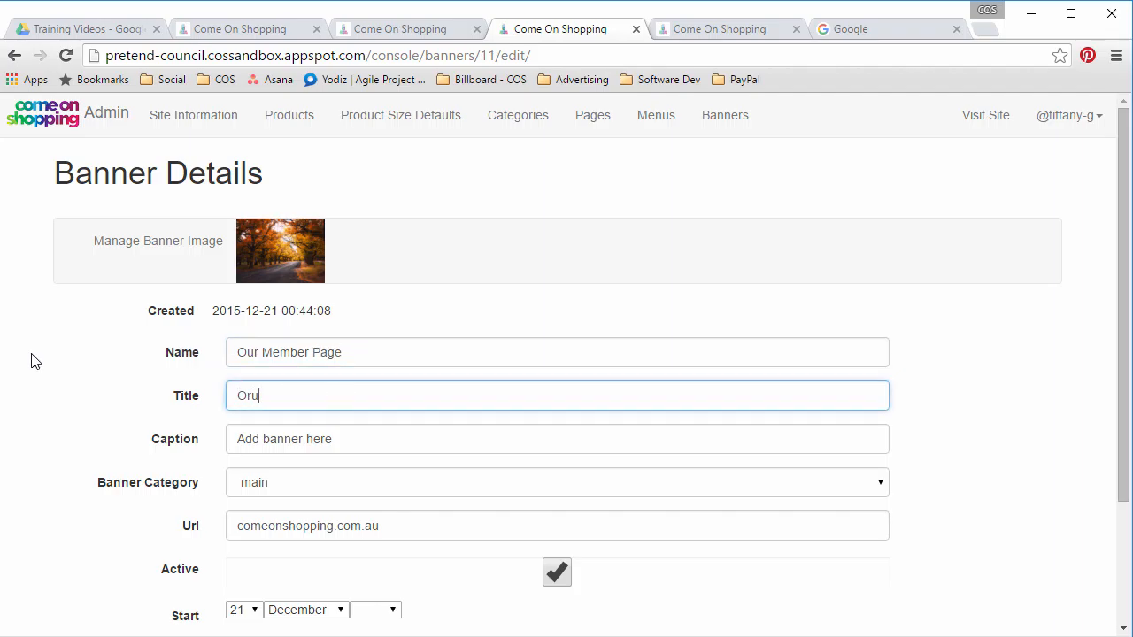
text(Our Member Page)
key(Tab)
text(Our Member Page)
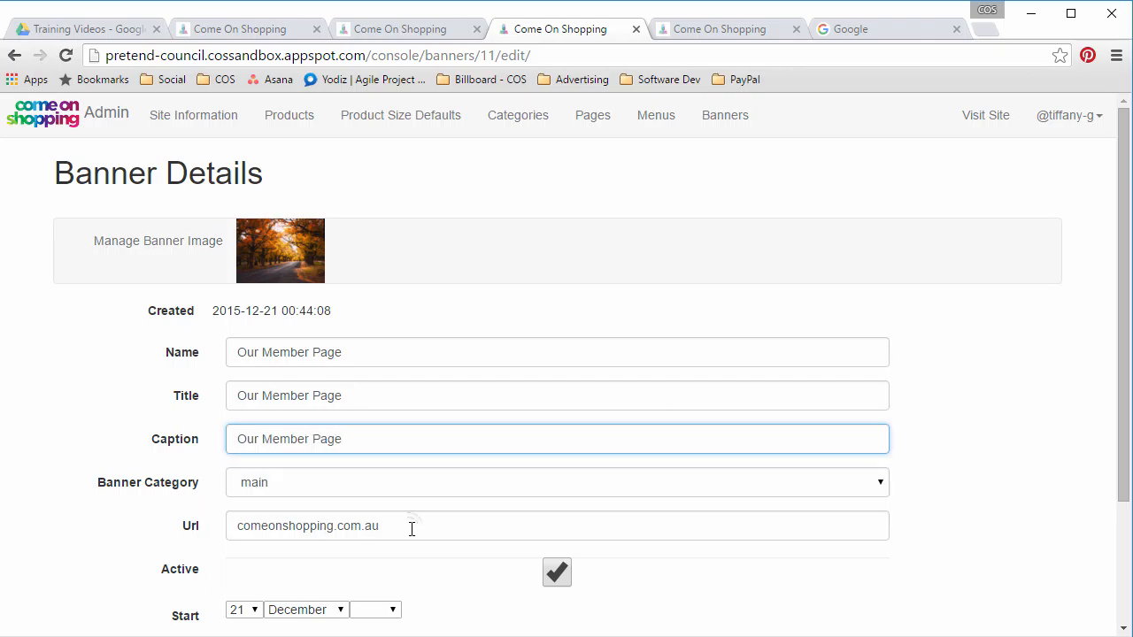
drag(412, 529, 236, 527)
key(BackSpace)
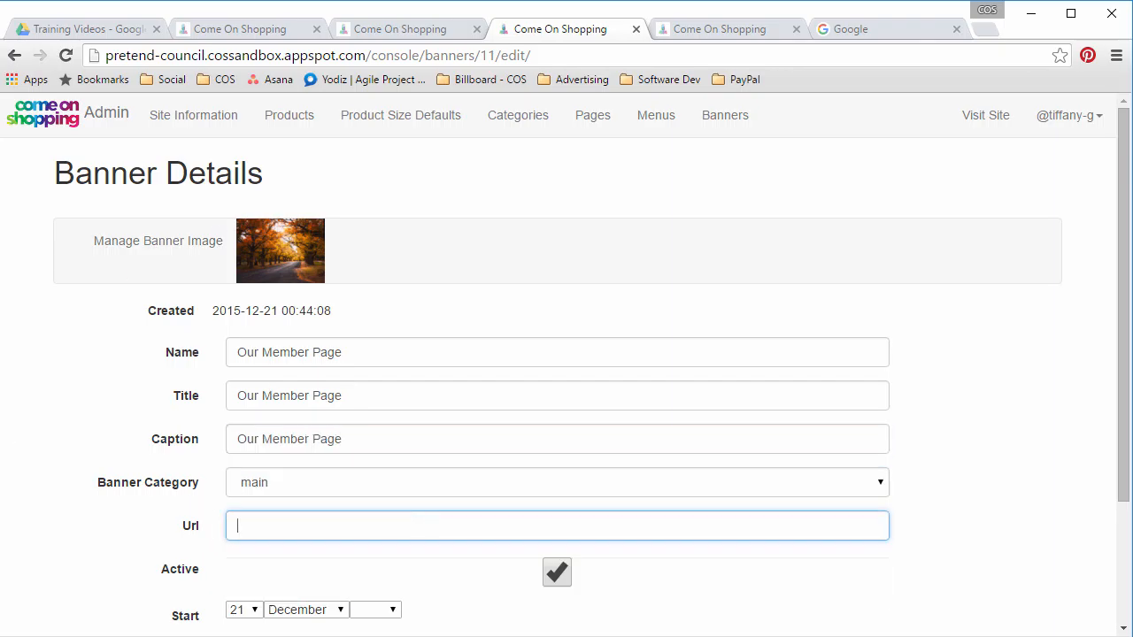
click(849, 29)
click(266, 55)
key(ctrl+c)
click(561, 29)
click(245, 526)
key(ctrl+v)
drag(238, 526, 275, 525)
key(BackSpace)
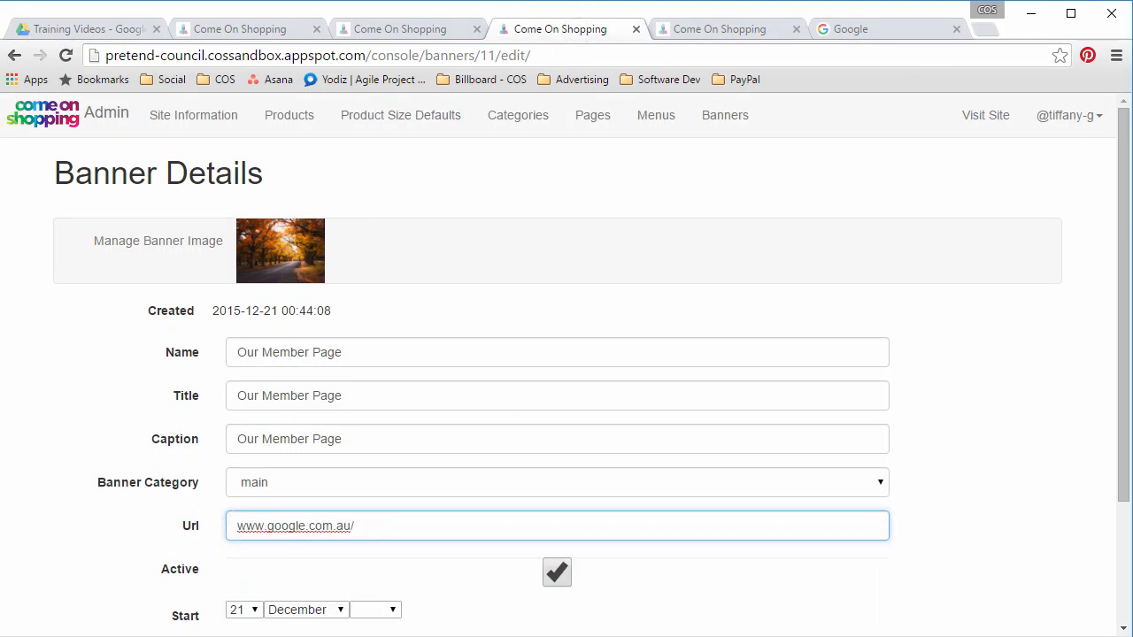
scroll(66, 478, down, 3)
click(72, 572)
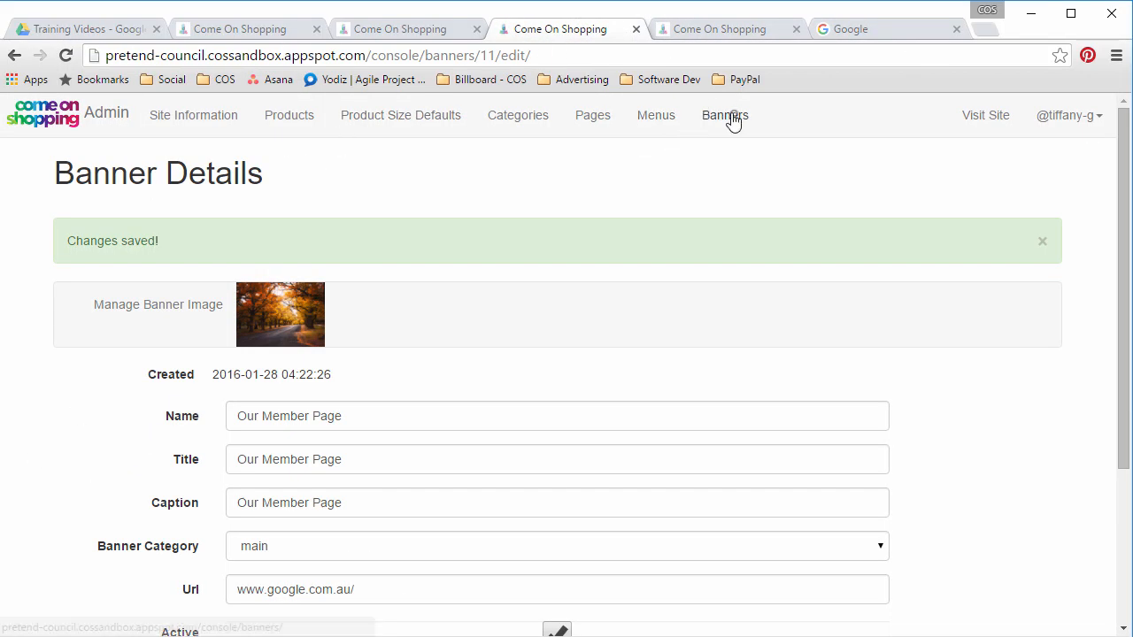
Set the already uploaded autumn road picture as the Rename_me_3 banner's image and return to the list of banners.
click(727, 119)
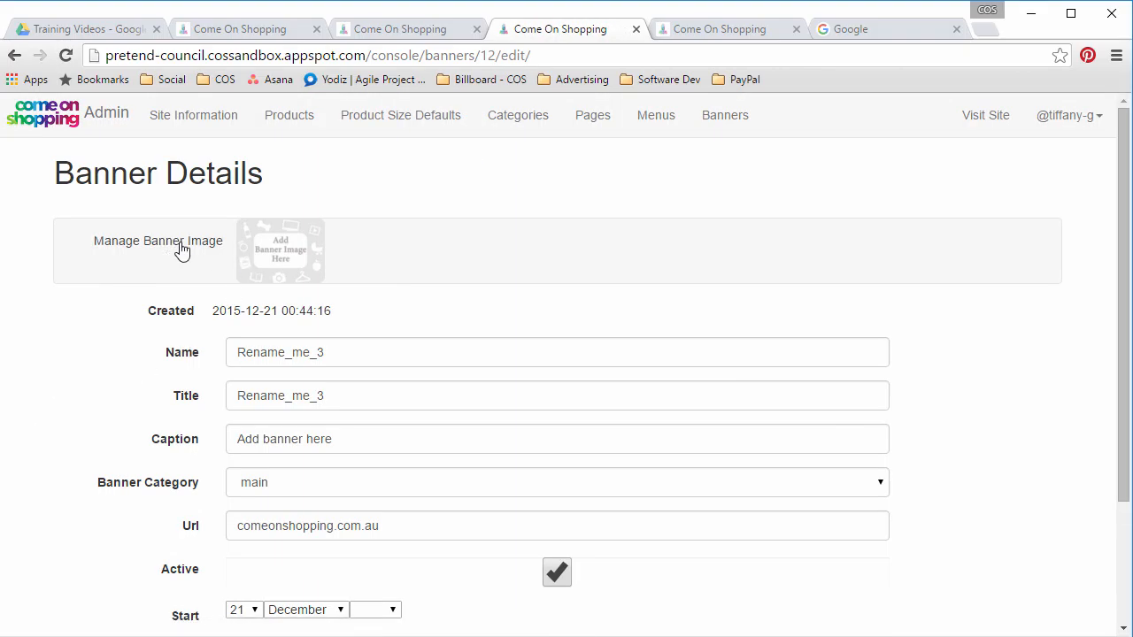
click(182, 251)
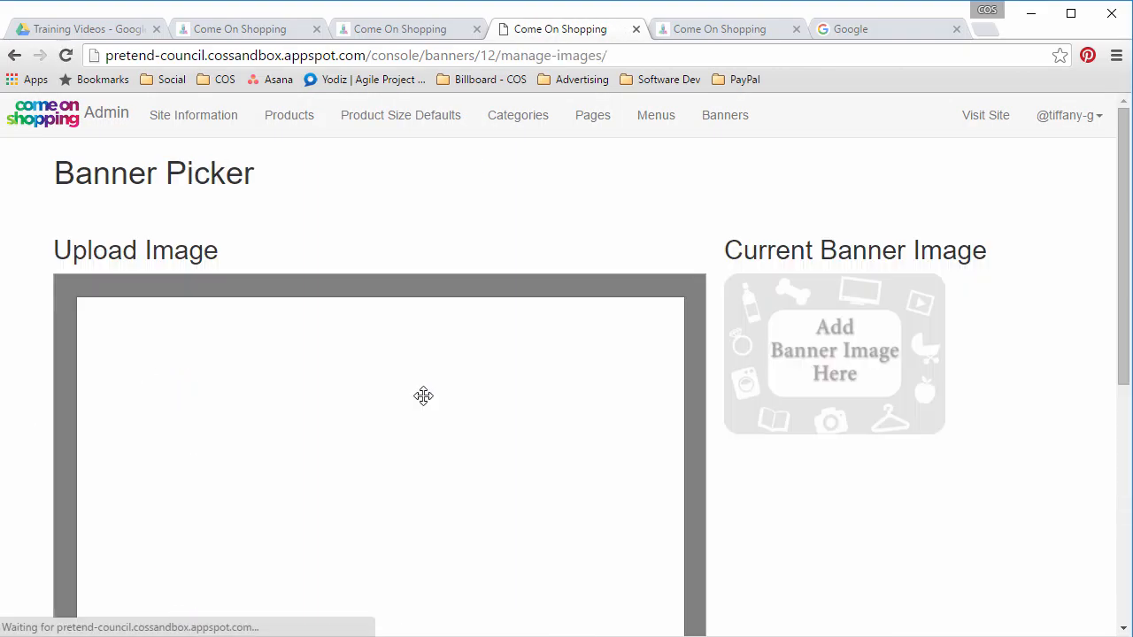
scroll(422, 395, down, 5)
click(724, 115)
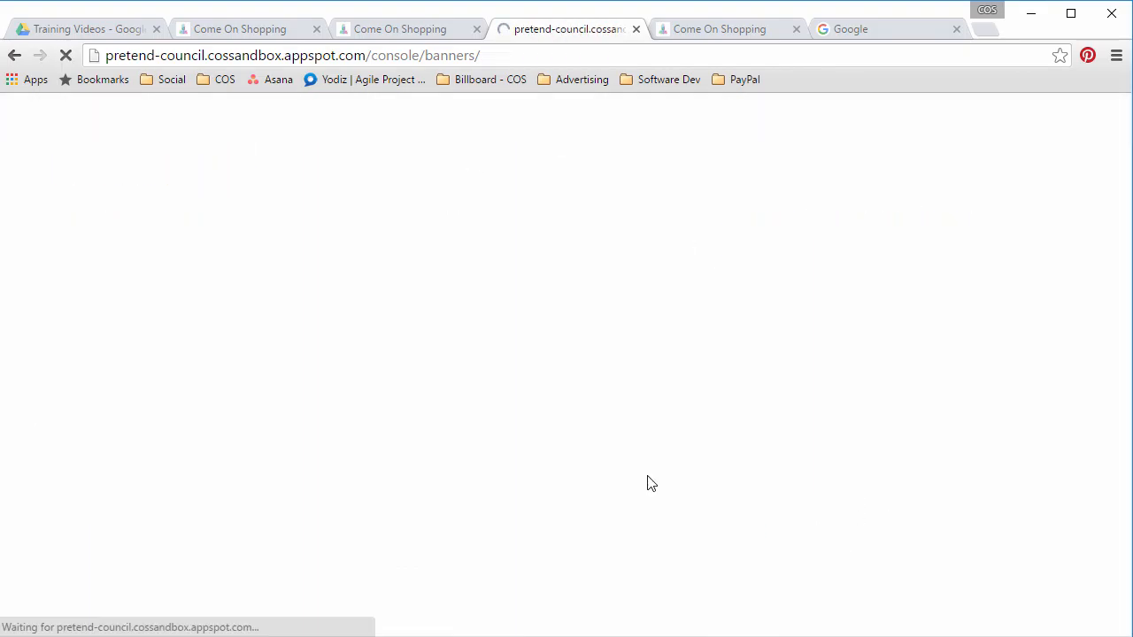
Open the Rename_me_3 banner's details and set its name, title and caption to "Other Event".
click(78, 399)
double_click(292, 347)
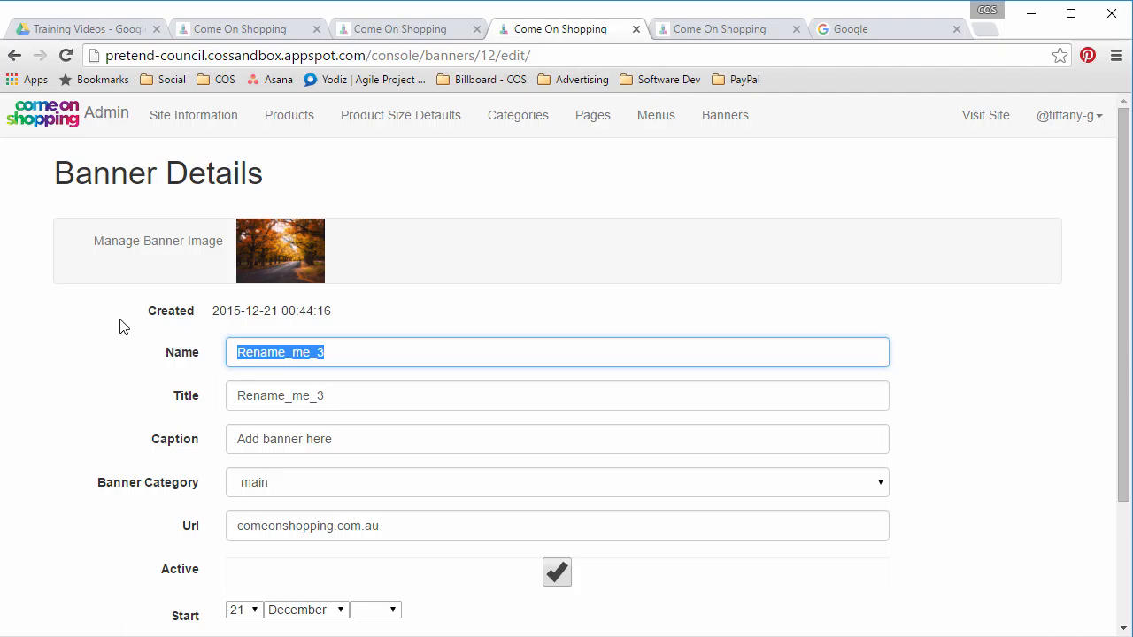
key(BackSpace)
text(Other Event)
key(Tab)
text(Other Event)
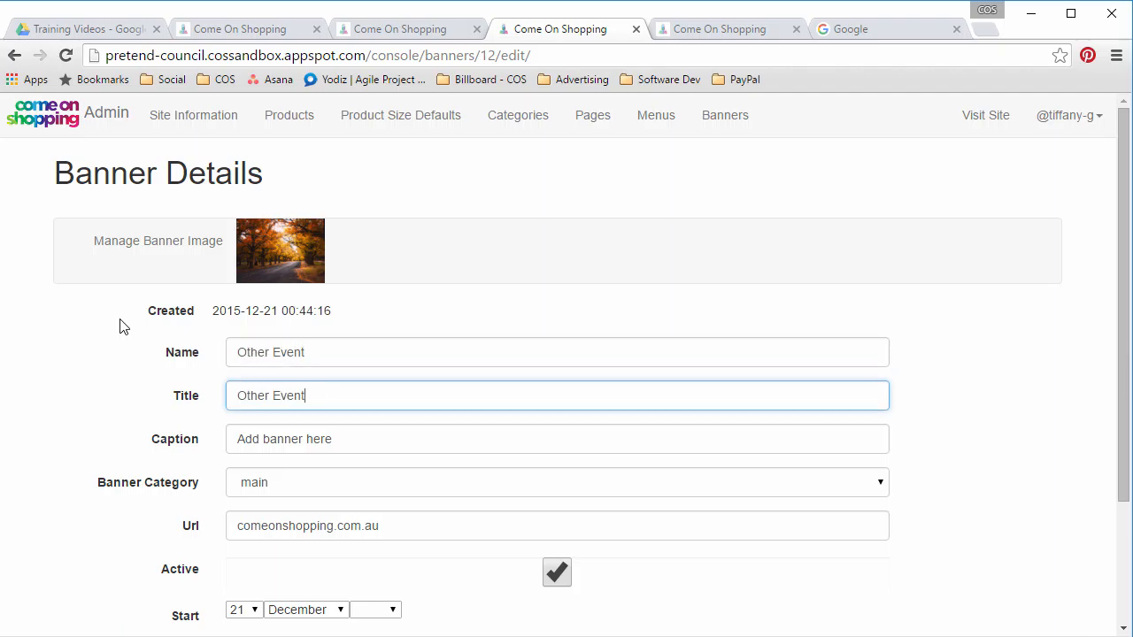
key(Tab)
text(Other Event)
key(Tab)
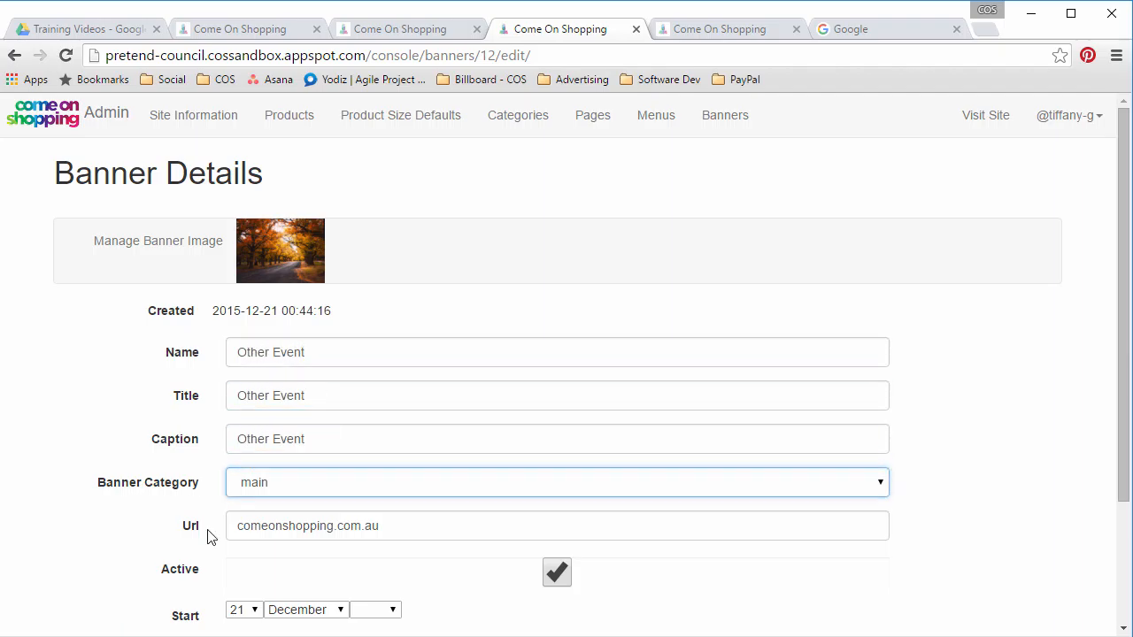
click(864, 28)
click(364, 58)
key(ctrl+c)
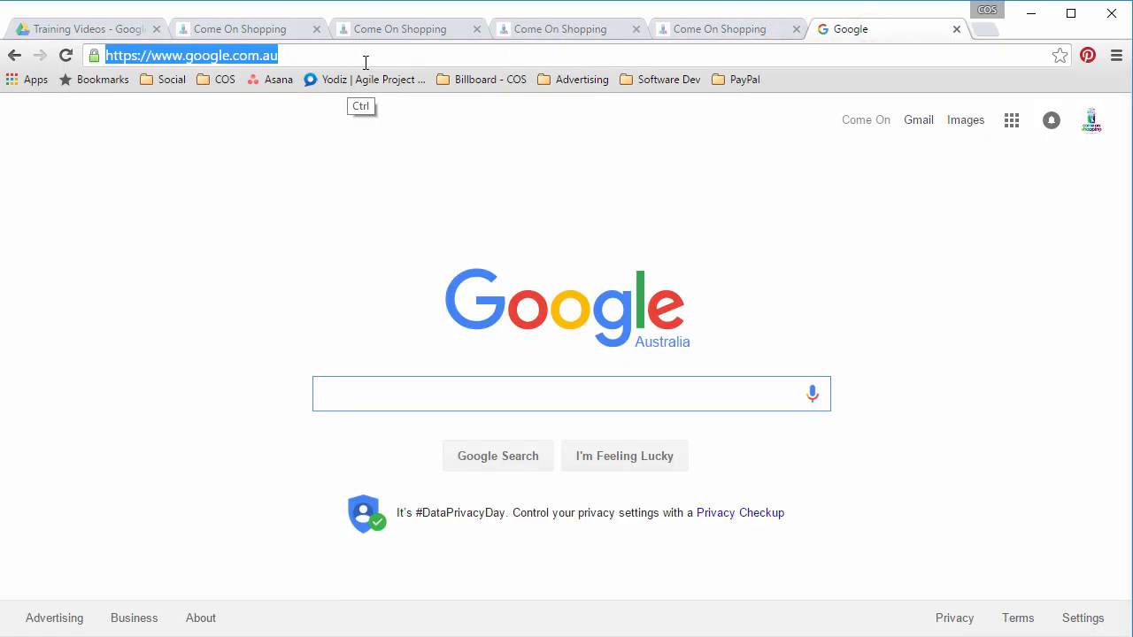
click(560, 28)
triple_click(399, 526)
key(ctrl+v)
key(Home)
key(shift+Right)
key(shift+Right)
key(shift+Right)
key(shift+Right)
key(shift+Right)
key(shift+Right)
key(shift+Right)
key(shift+Right)
key(Delete)
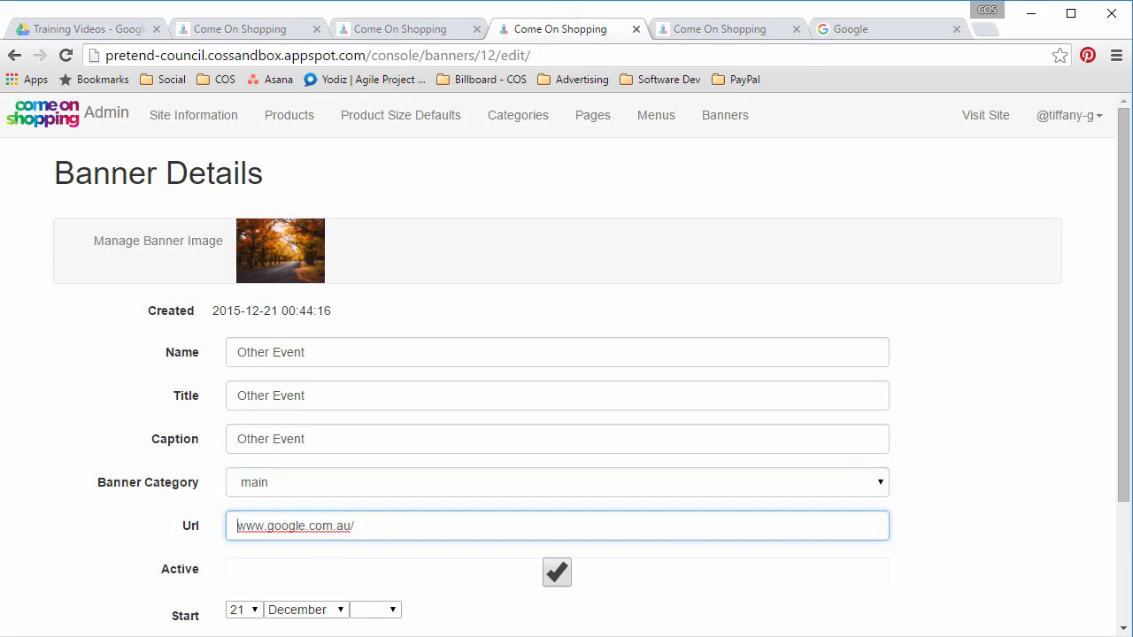
scroll(42, 605, down, 2)
click(60, 576)
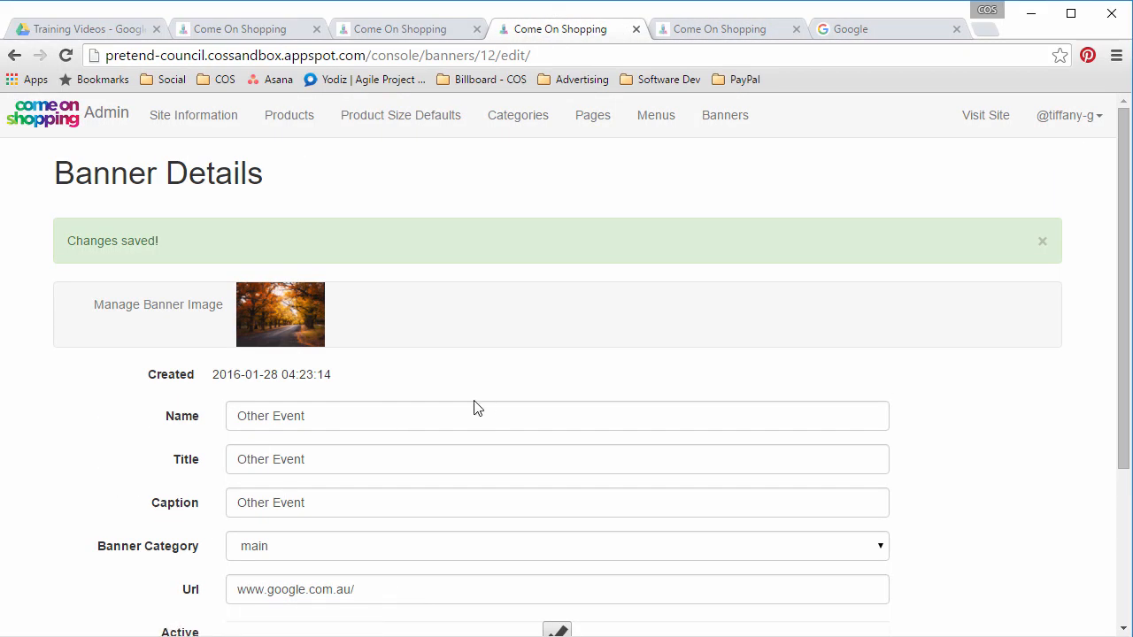
Look over the saved Other Event banner details and reload the shop's home page to check the banners.
scroll(514, 534, down, 1)
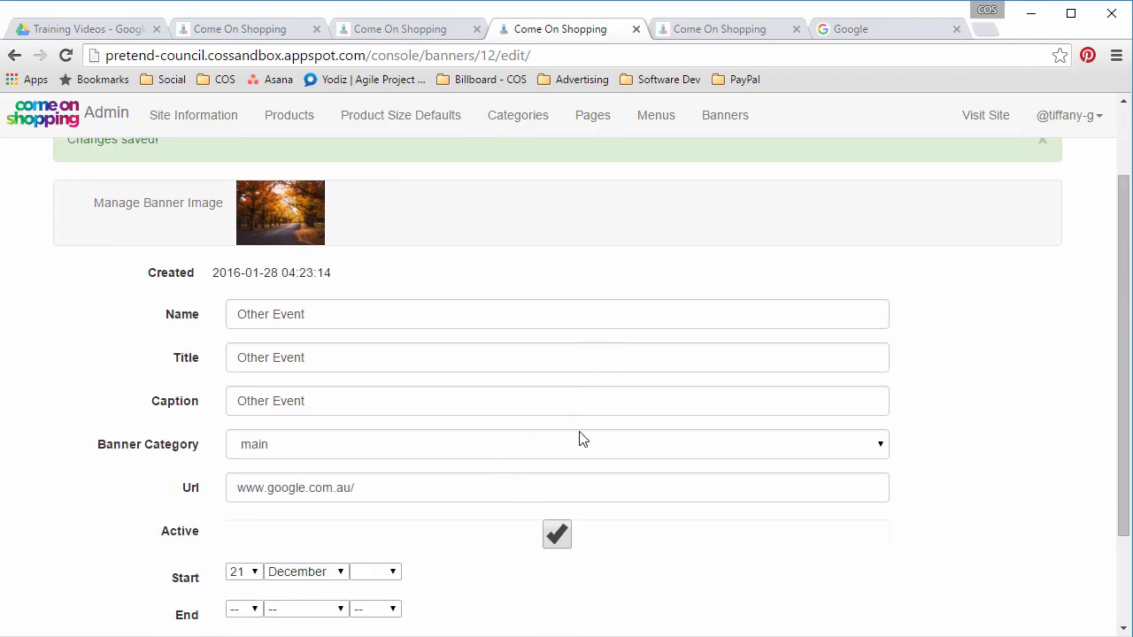
scroll(578, 437, down, 2)
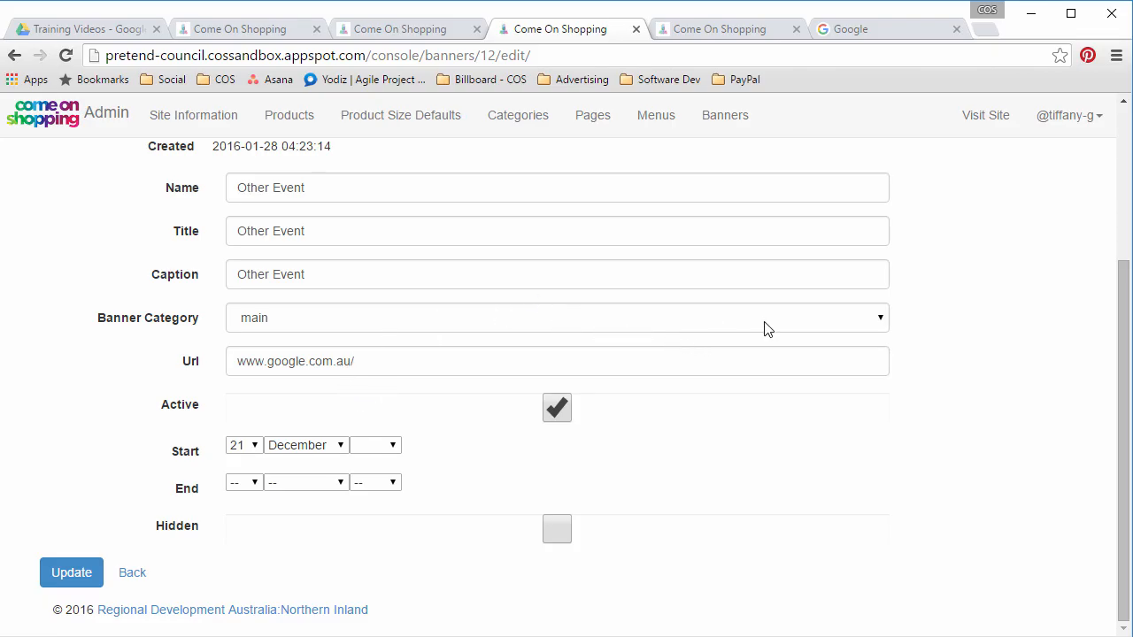
scroll(766, 326, up, 3)
scroll(647, 383, down, 1)
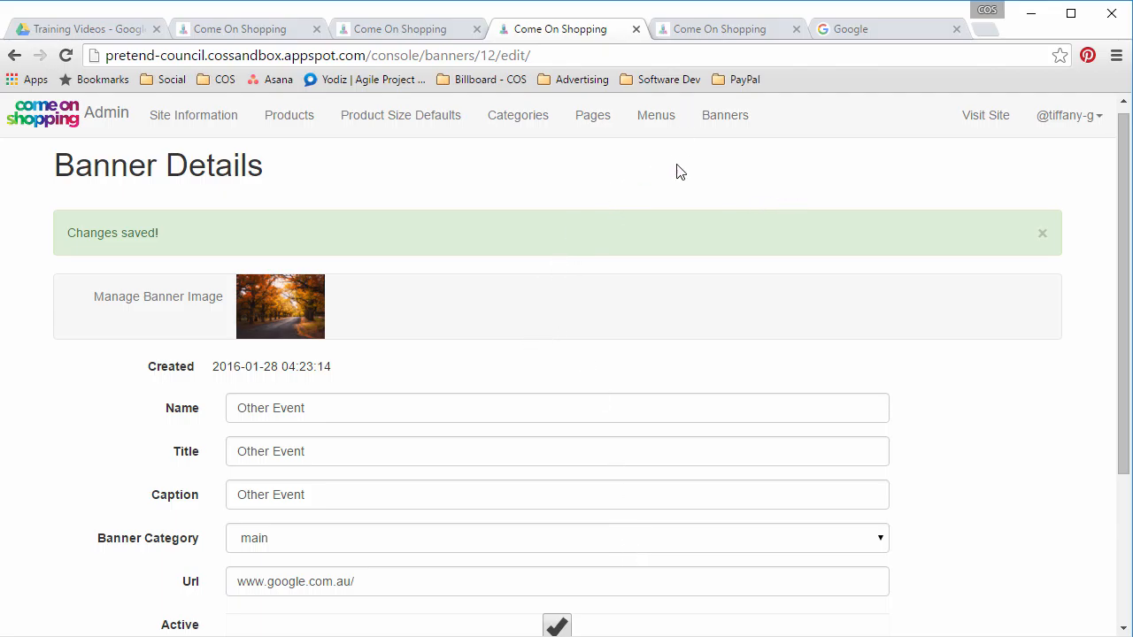
click(741, 29)
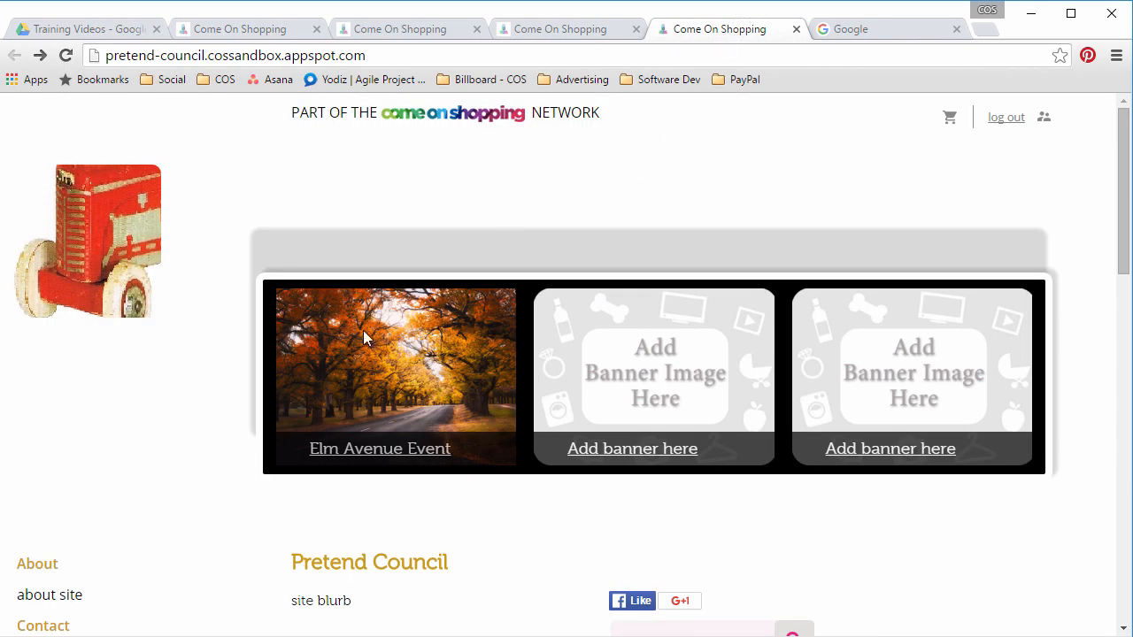
click(65, 55)
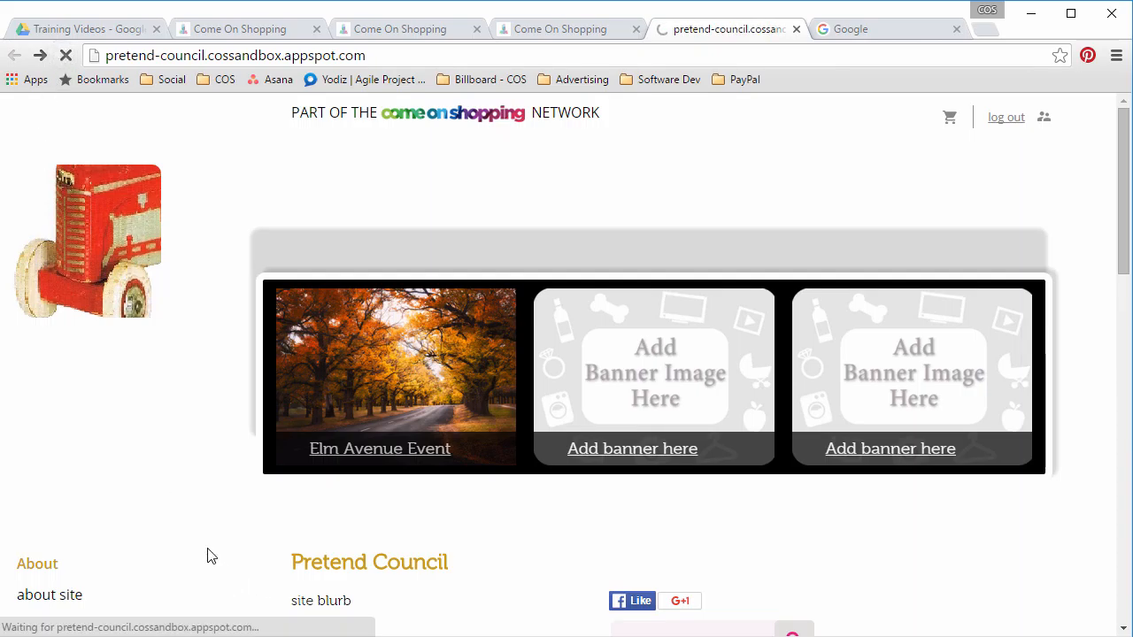